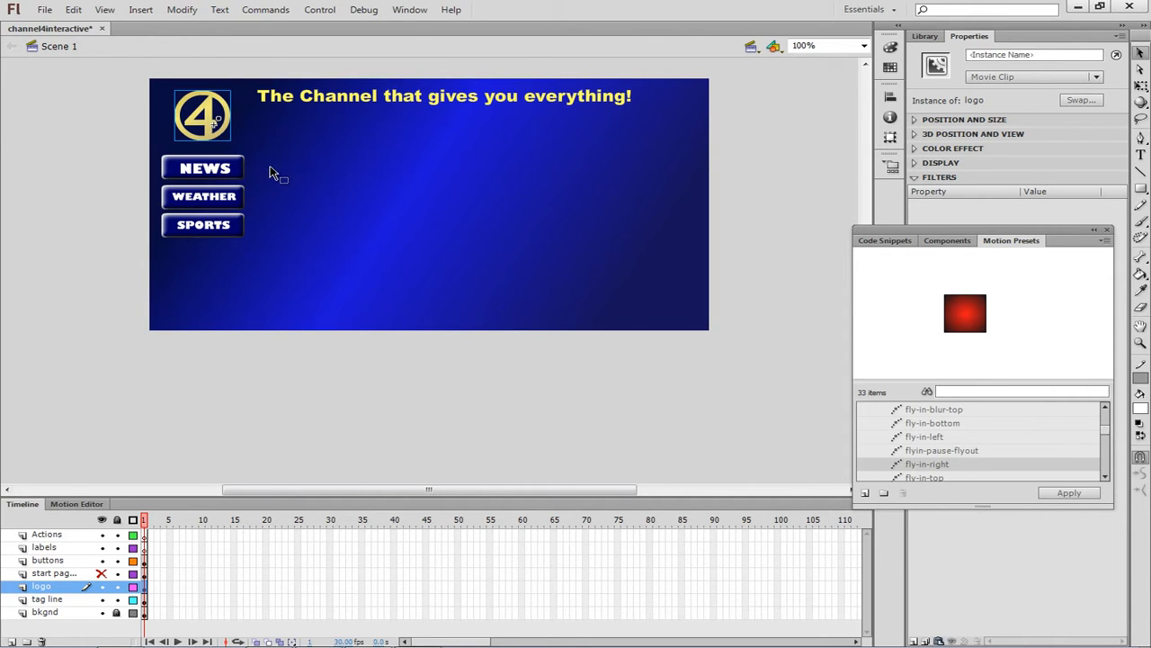
# Step: Apply the fly-in-right motion preset to the 4 logo on the logo layer
pyautogui.click(315, 108)
pyautogui.click(219, 115)
pyautogui.click(412, 13)
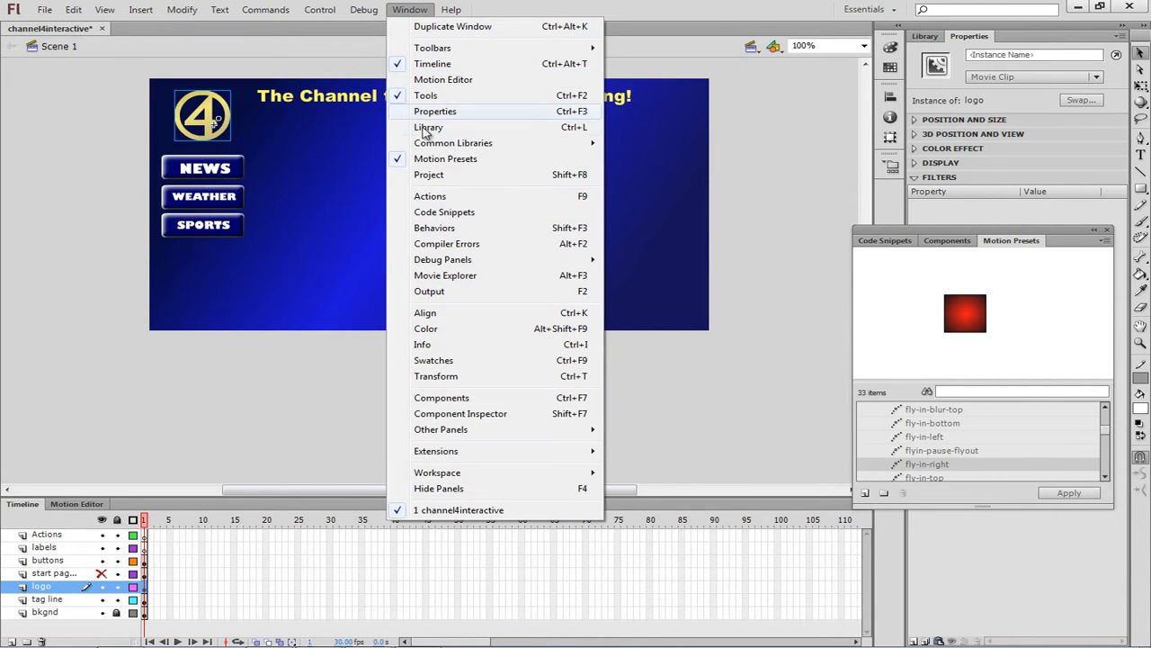
pyautogui.click(952, 237)
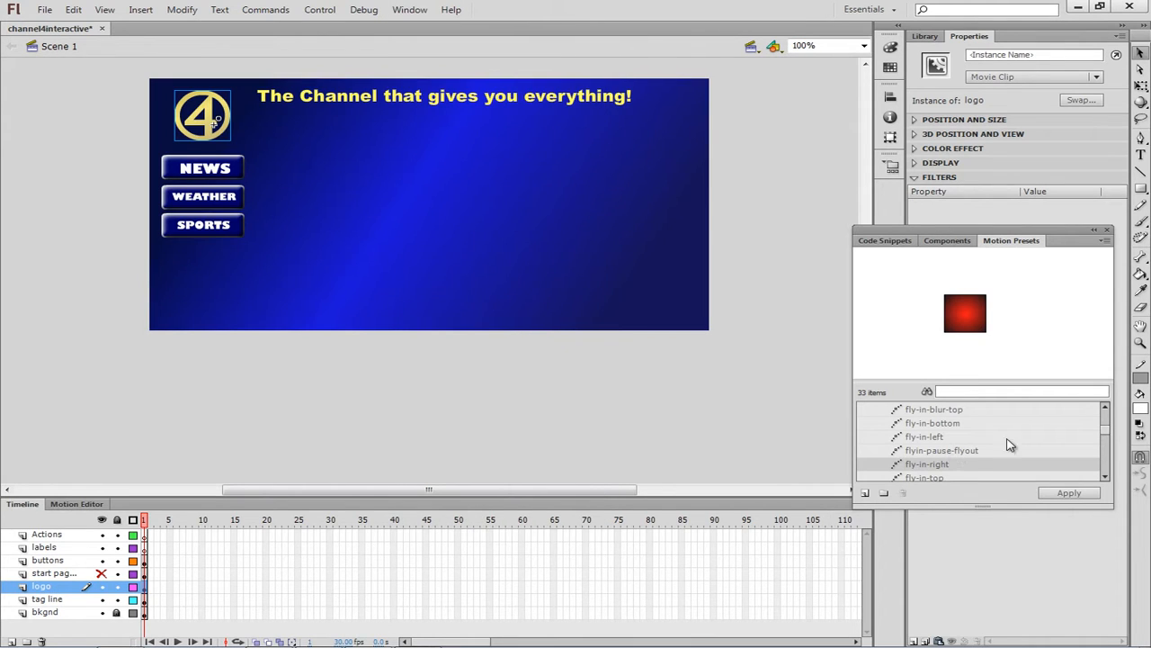
pyautogui.moveTo(1108, 429); pyautogui.dragTo(1110, 437)
pyautogui.click(932, 423)
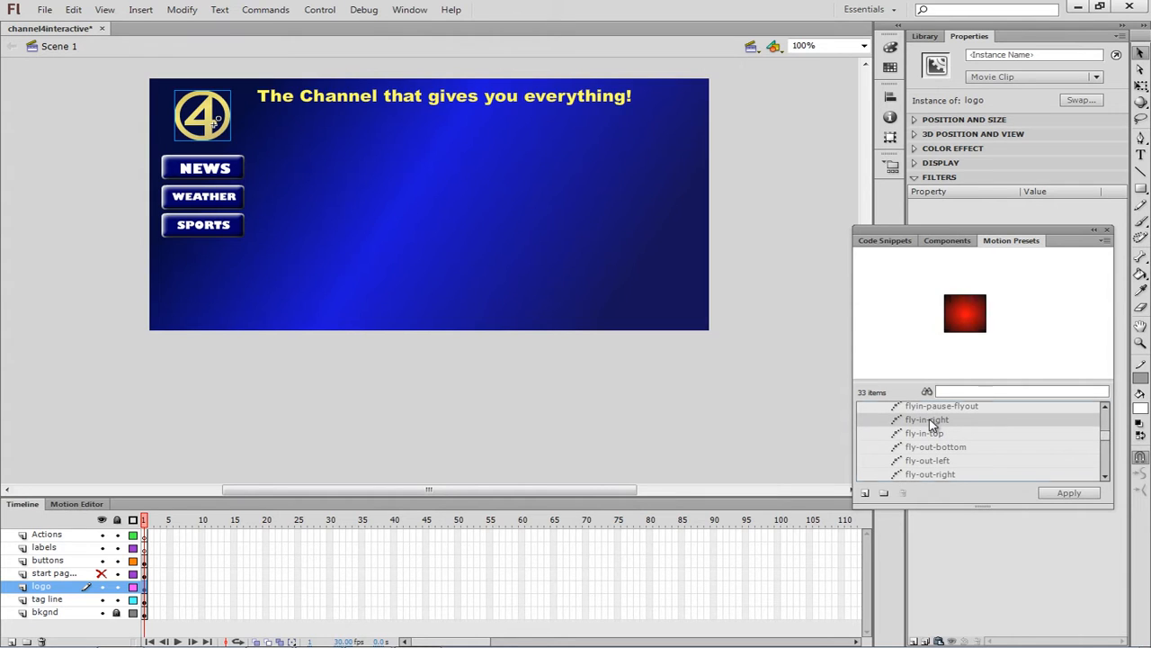
pyautogui.click(1062, 493)
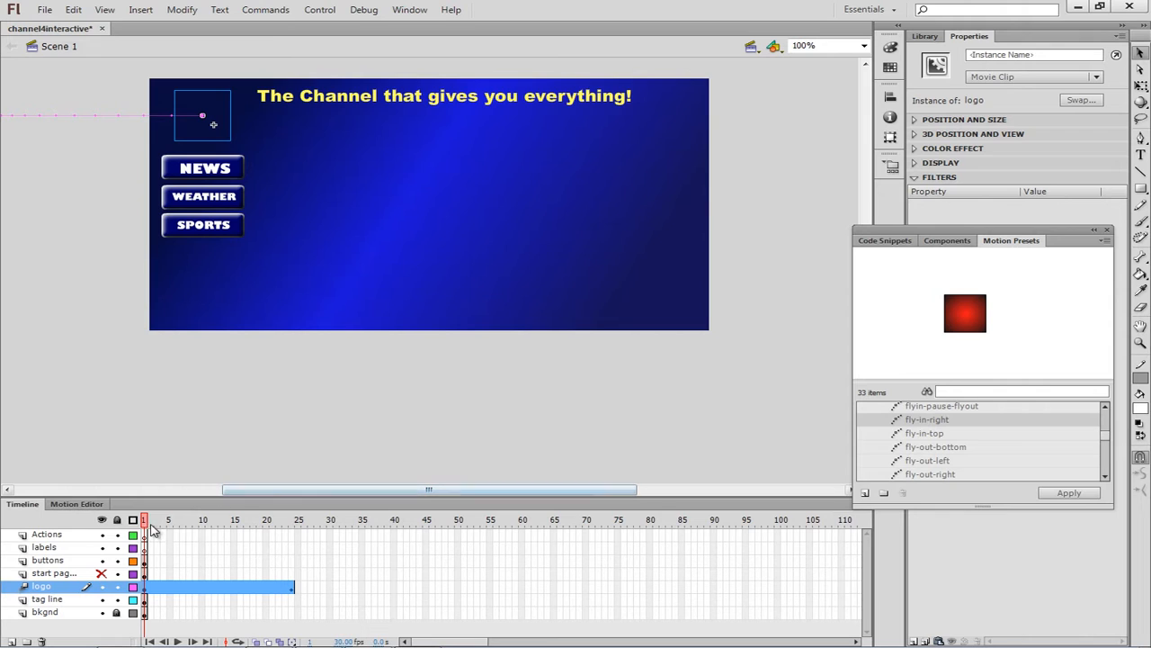
# Step: Set the stage zoom to 50% and scrub the timeline to frame 24 to examine the logo's motion path
pyautogui.moveTo(147, 525); pyautogui.dragTo(282, 544)
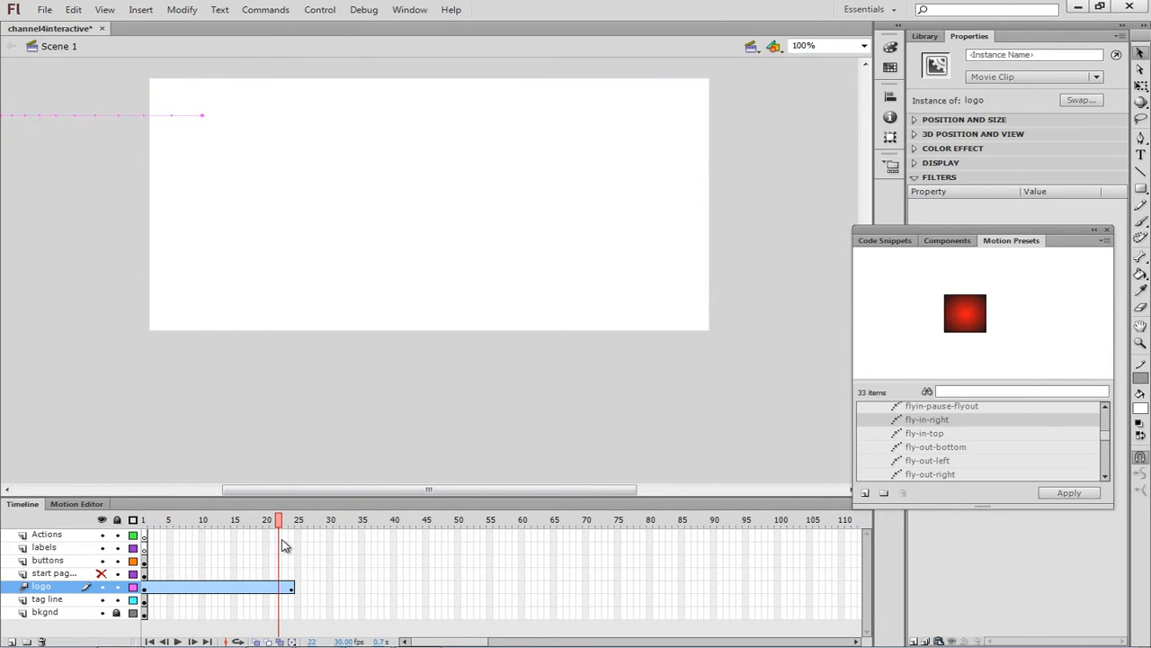
pyautogui.click(824, 45)
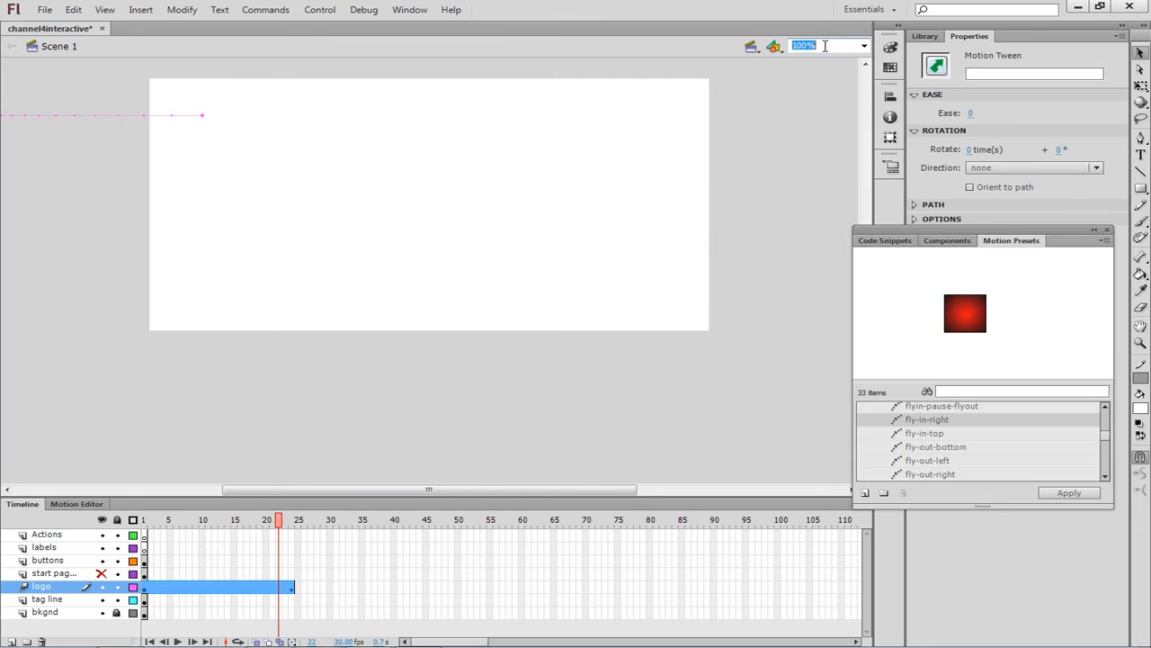
pyautogui.write('50')
pyautogui.press('Return')
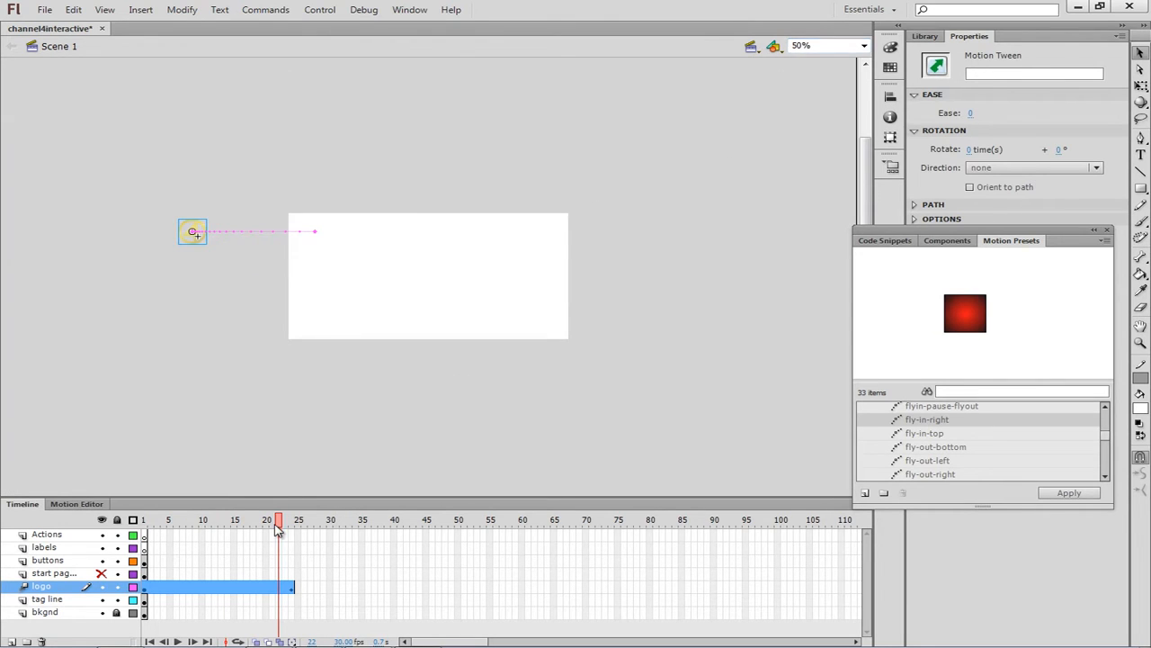
pyautogui.moveTo(282, 529); pyautogui.dragTo(297, 548)
pyautogui.moveTo(313, 236); pyautogui.dragTo(321, 238)
# Step: Undo back to before the fly-in-right preset was applied to the logo
pyautogui.click(73, 10)
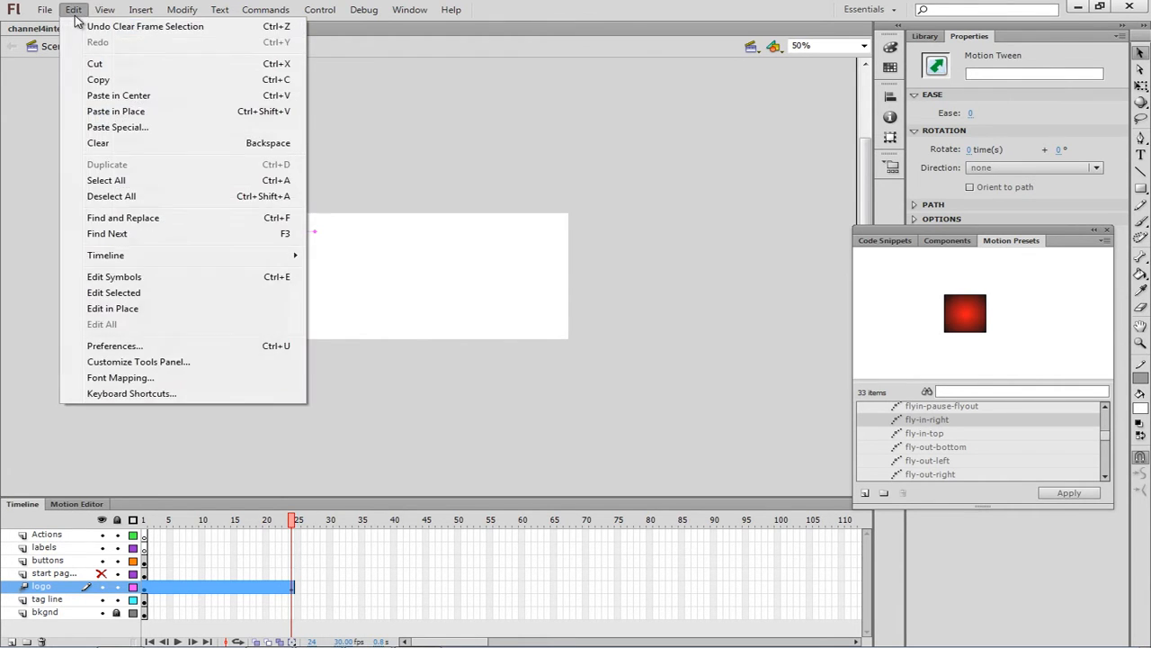
pyautogui.click(98, 26)
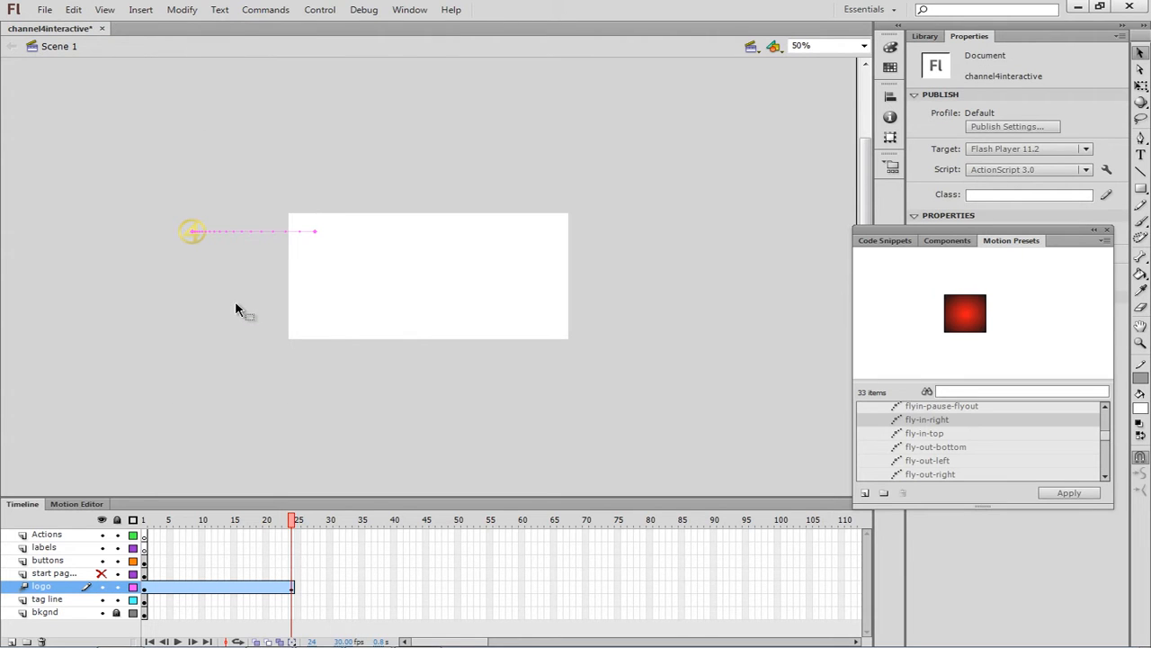
pyautogui.hotkey('ctrl', 'z')
pyautogui.hotkey('ctrl', 'z')
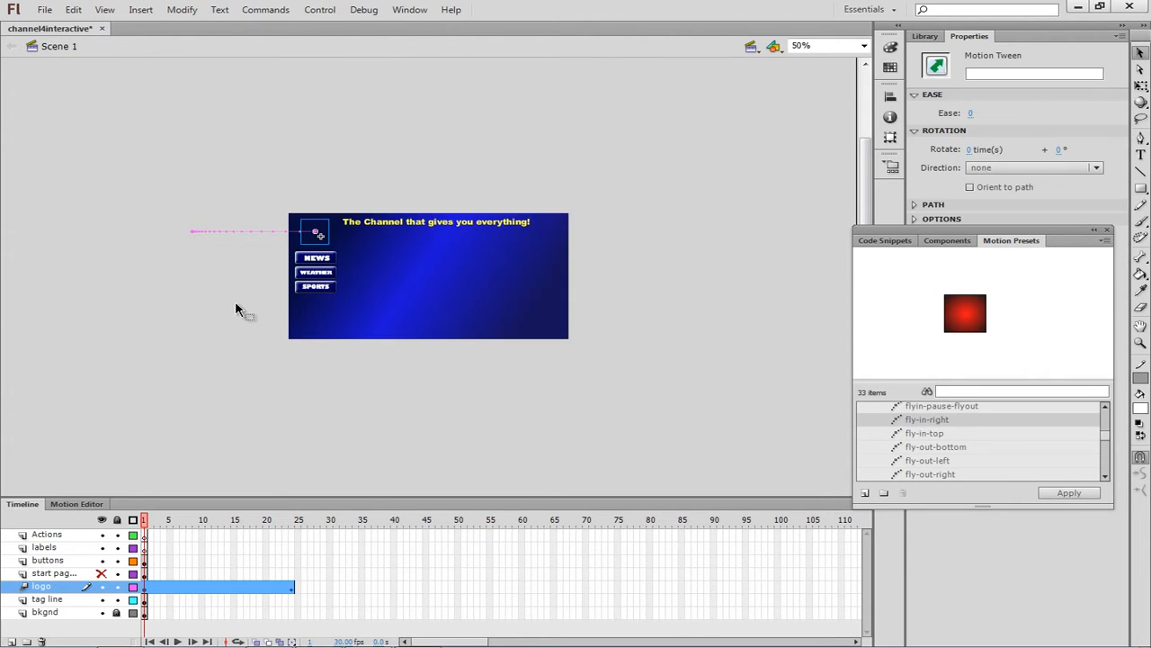
pyautogui.hotkey('ctrl', 'z')
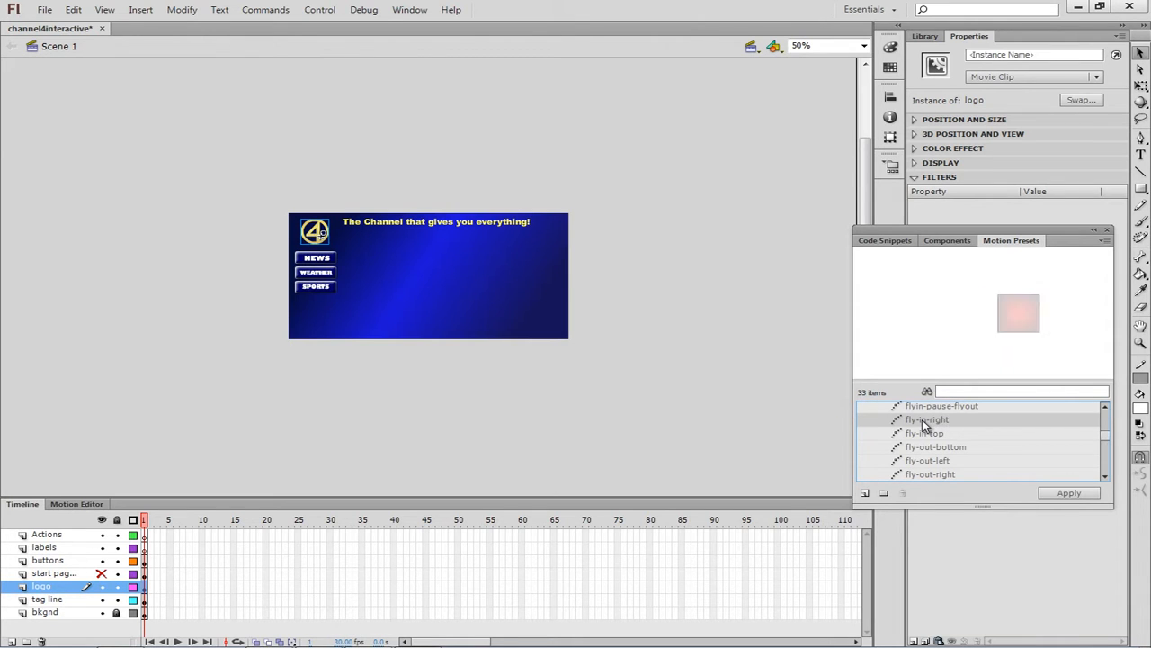
# Step: Apply the fly-in-right preset to the logo with the motion ending at its current location, and preview the first frames
pyautogui.click(1105, 242)
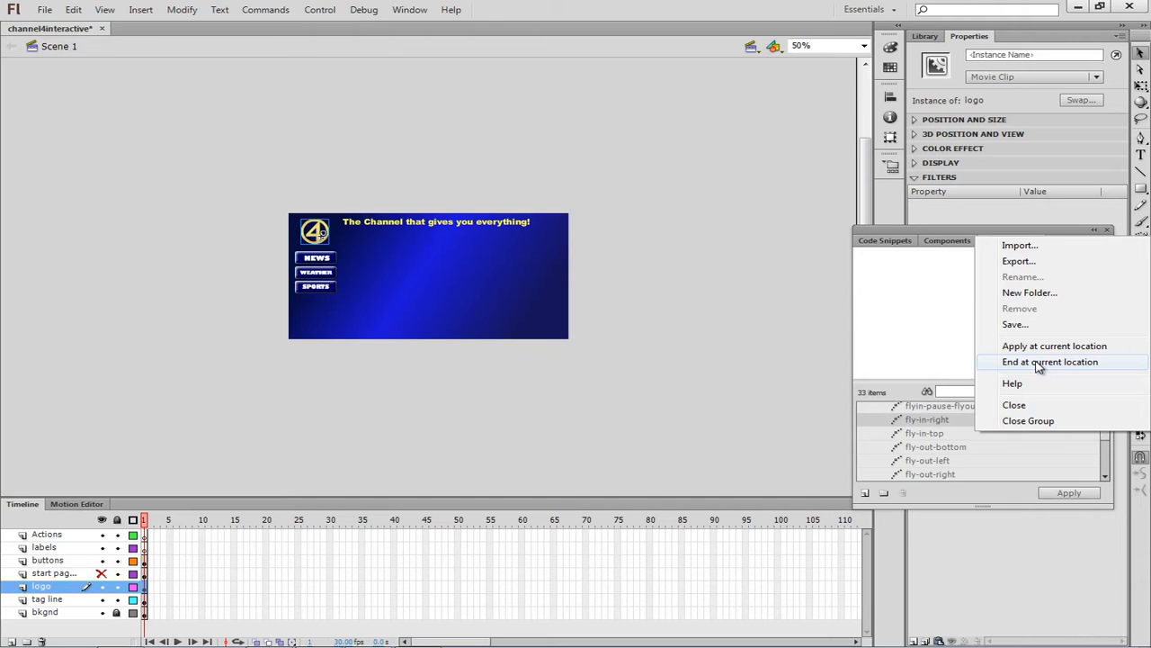
pyautogui.click(1039, 361)
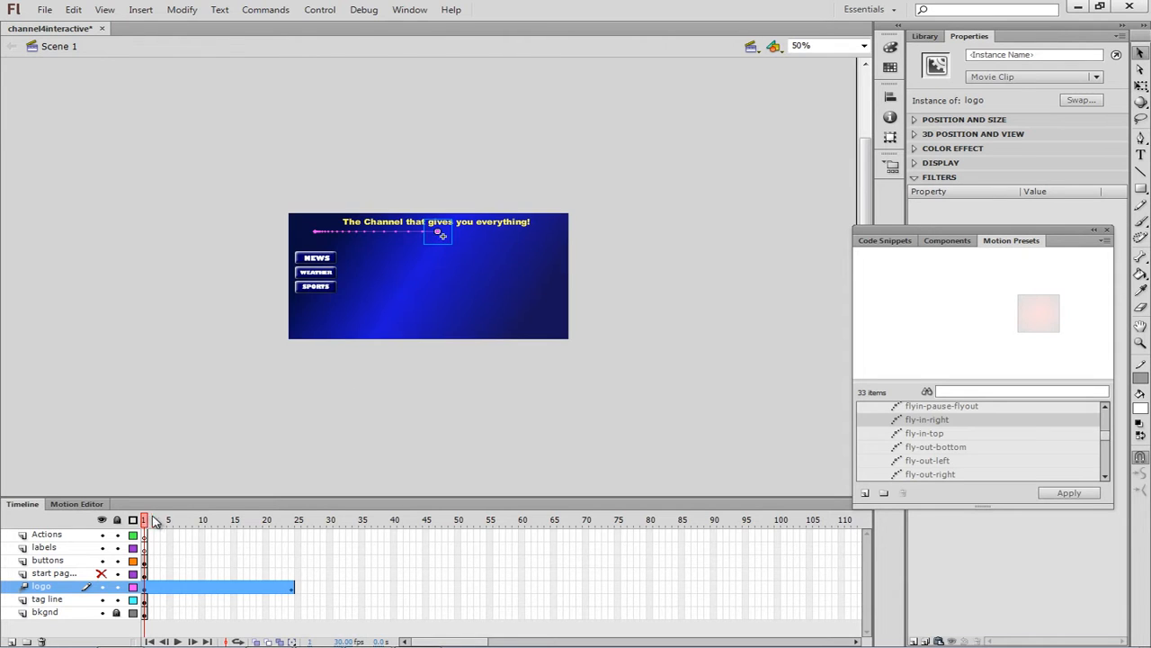
pyautogui.moveTo(155, 522)
pyautogui.mouseDown()
pyautogui.moveTo(295, 534)
pyautogui.moveTo(147, 526)
pyautogui.mouseUp()
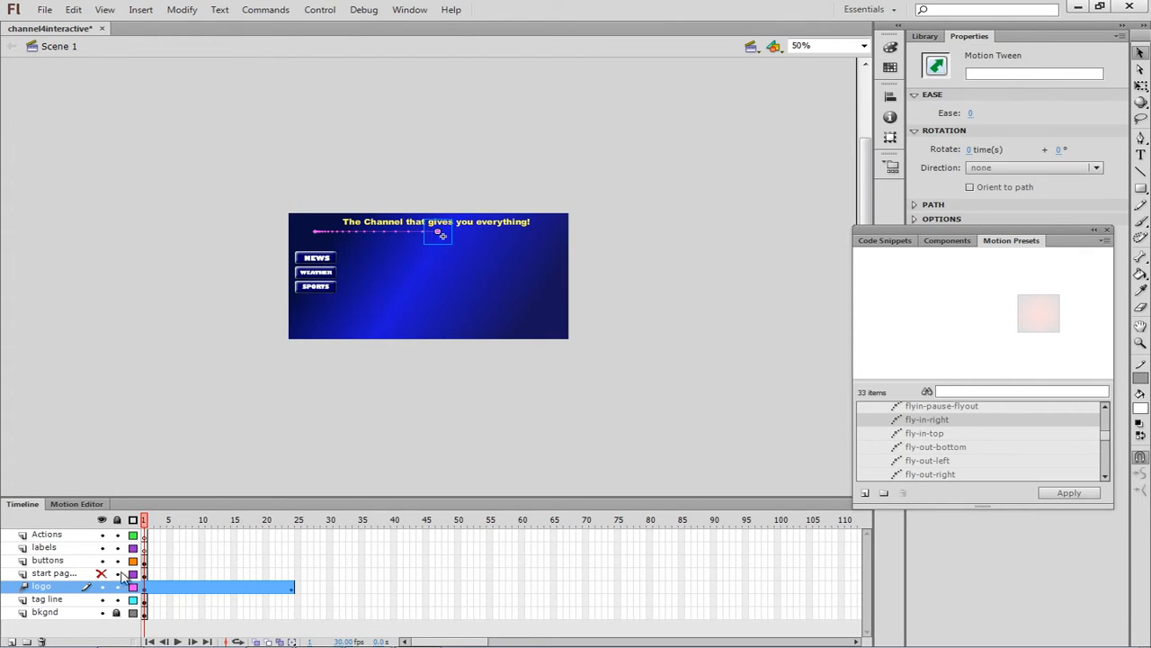
pyautogui.moveTo(146, 529); pyautogui.dragTo(187, 533)
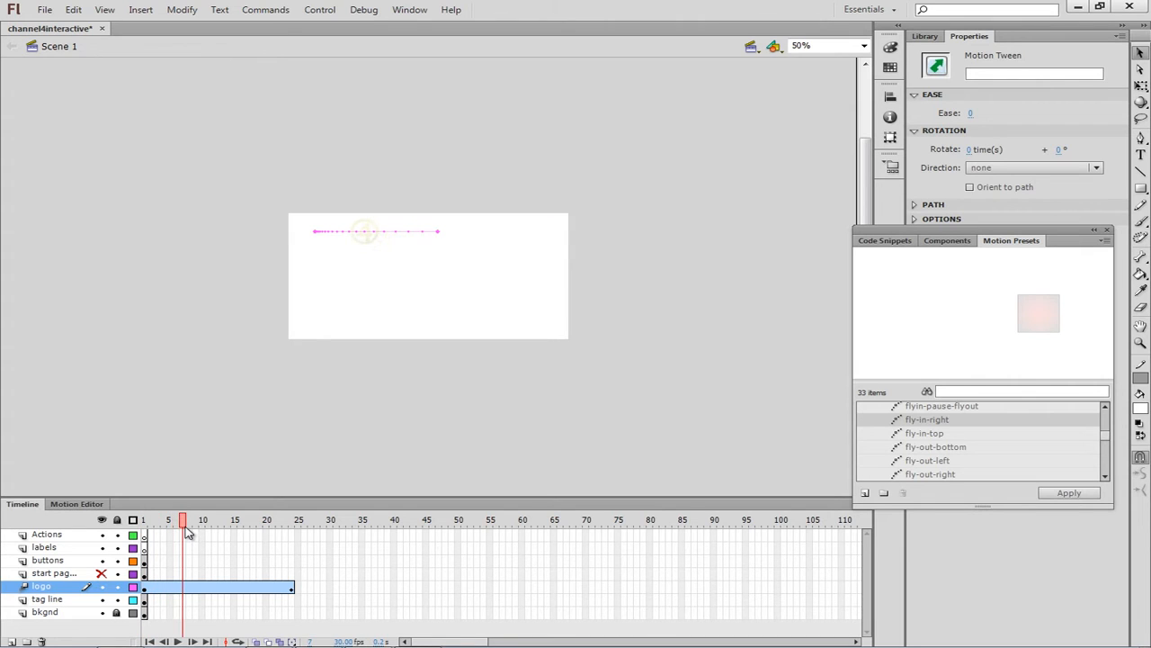
# Step: Extend all layers, from Actions to bkgnd, to frame 60
pyautogui.click(523, 533)
pyautogui.moveTo(524, 537); pyautogui.dragTo(522, 632)
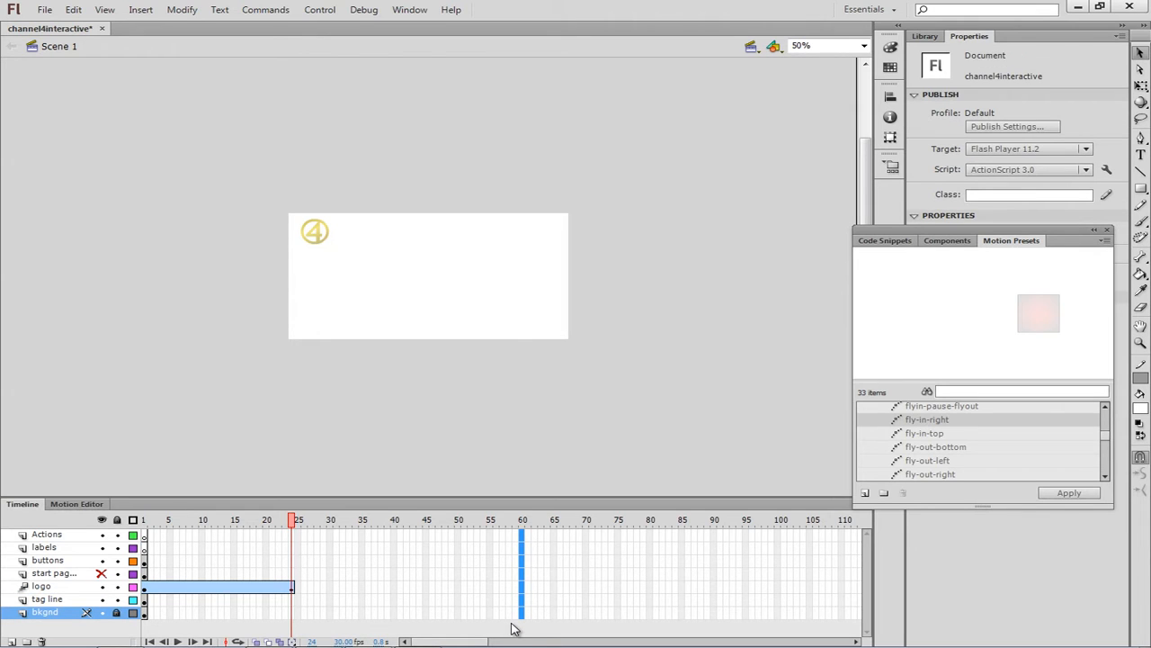
pyautogui.press('F5')
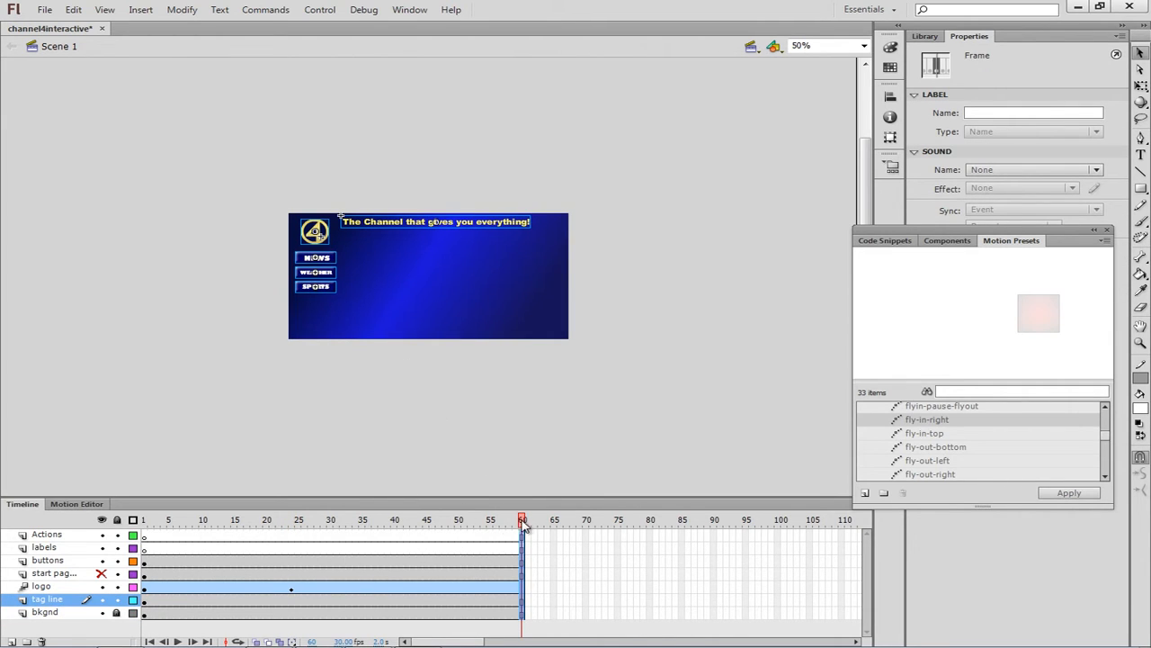
# Step: Unhide the start page layer and scrub from frame 1 to frame 24 to check the logo animation
pyautogui.moveTo(523, 526); pyautogui.dragTo(144, 532)
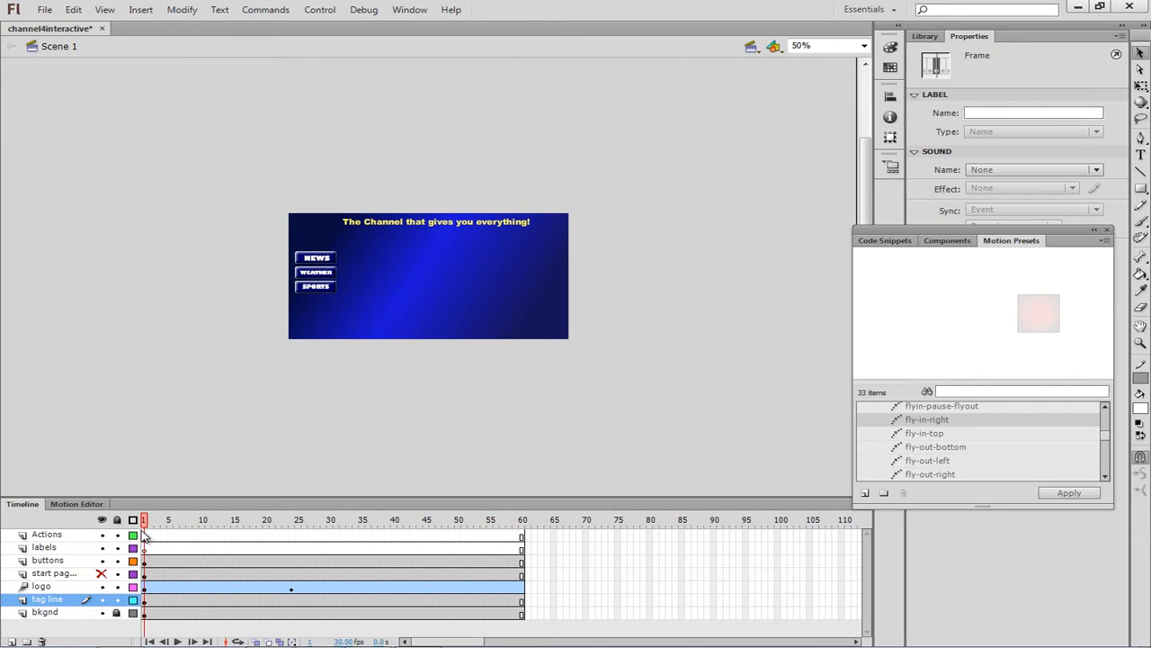
pyautogui.click(103, 573)
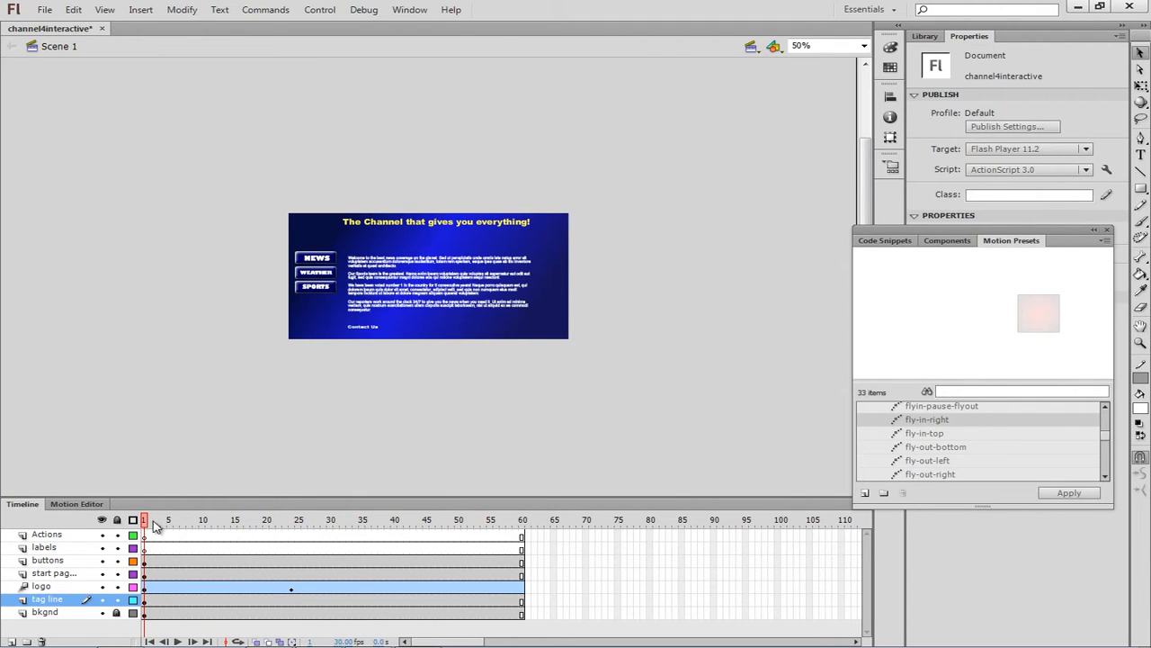
pyautogui.moveTo(146, 520); pyautogui.dragTo(293, 560)
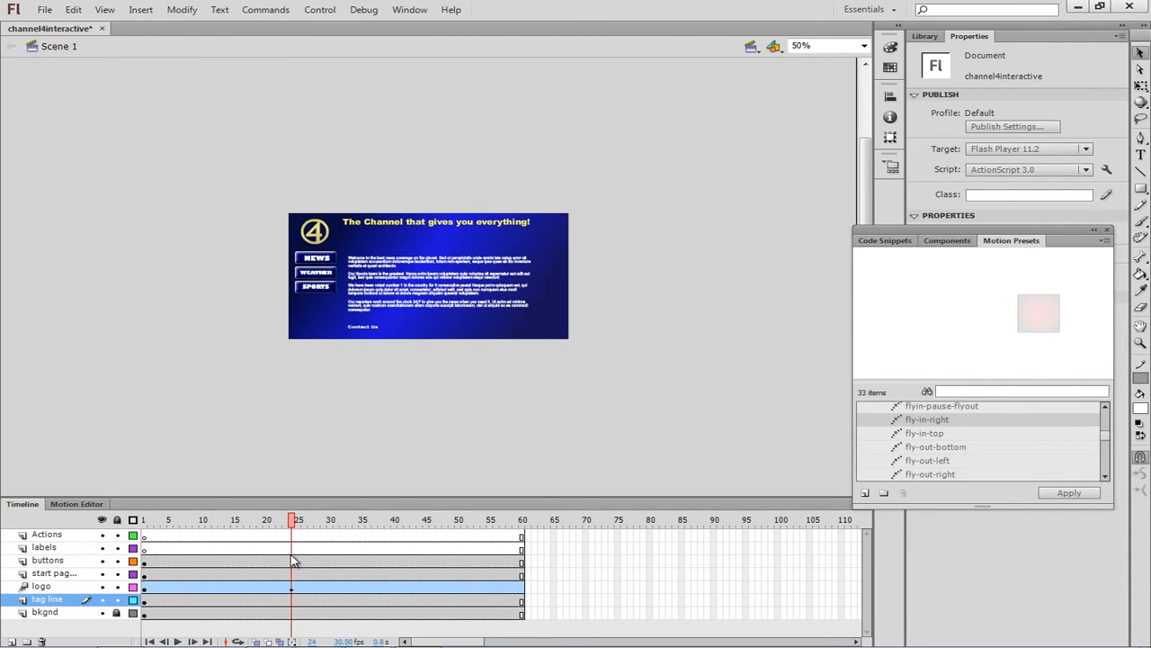
# Step: Move the logo tween's end keyframe from frame 24 to frame 60
pyautogui.click(295, 587)
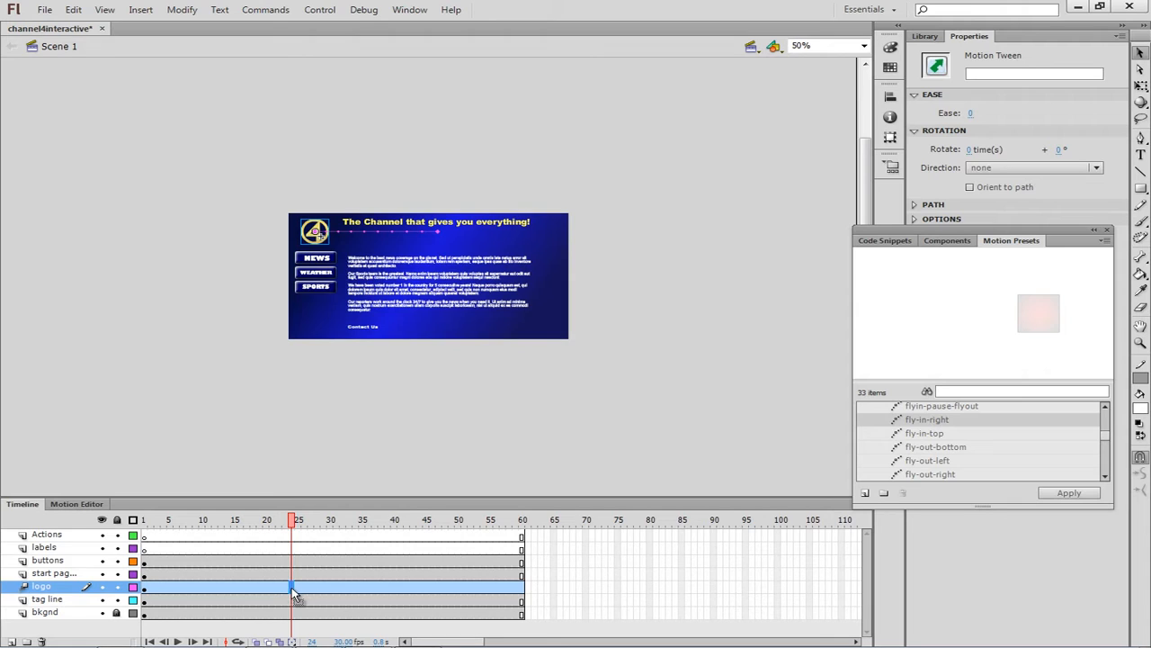
pyautogui.moveTo(294, 590); pyautogui.dragTo(522, 593)
pyautogui.click(522, 590)
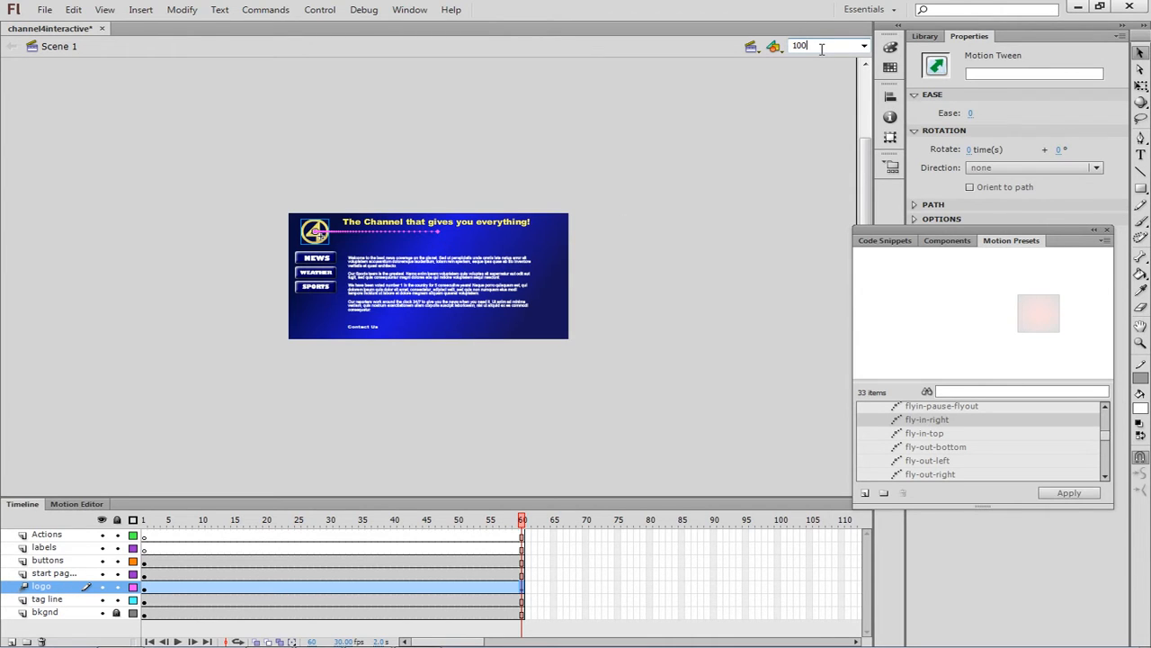
# Step: Set the stage zoom to 100% and move the Motion Presets panel clear of the stage
pyautogui.press('Return')
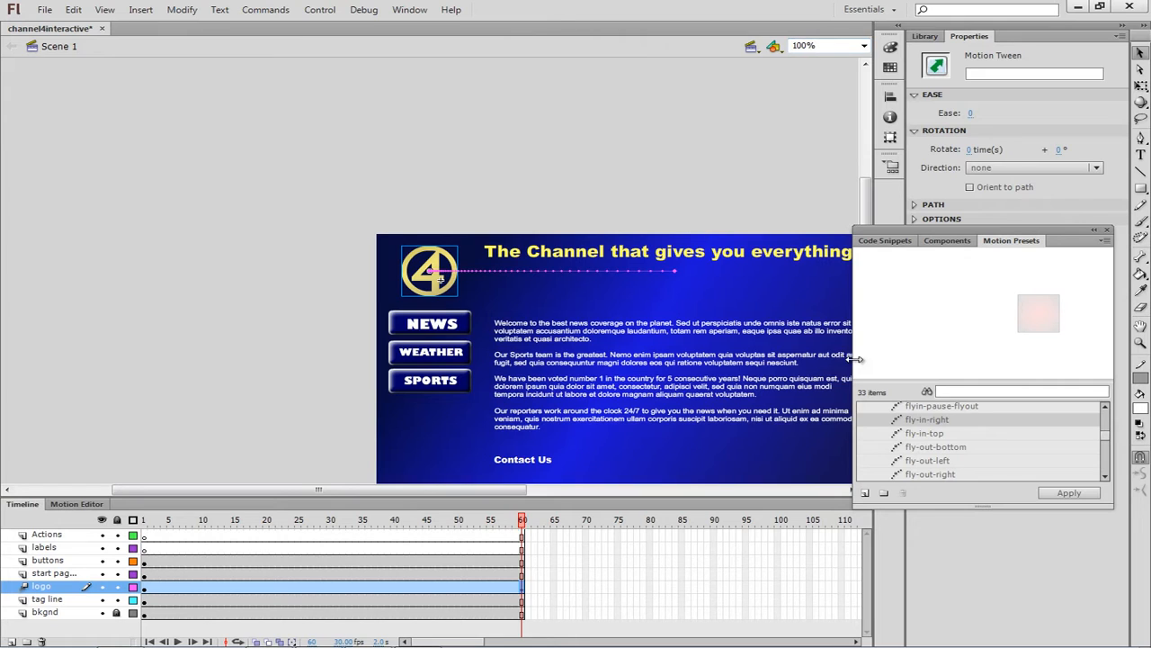
pyautogui.moveTo(1025, 232); pyautogui.dragTo(1075, 248)
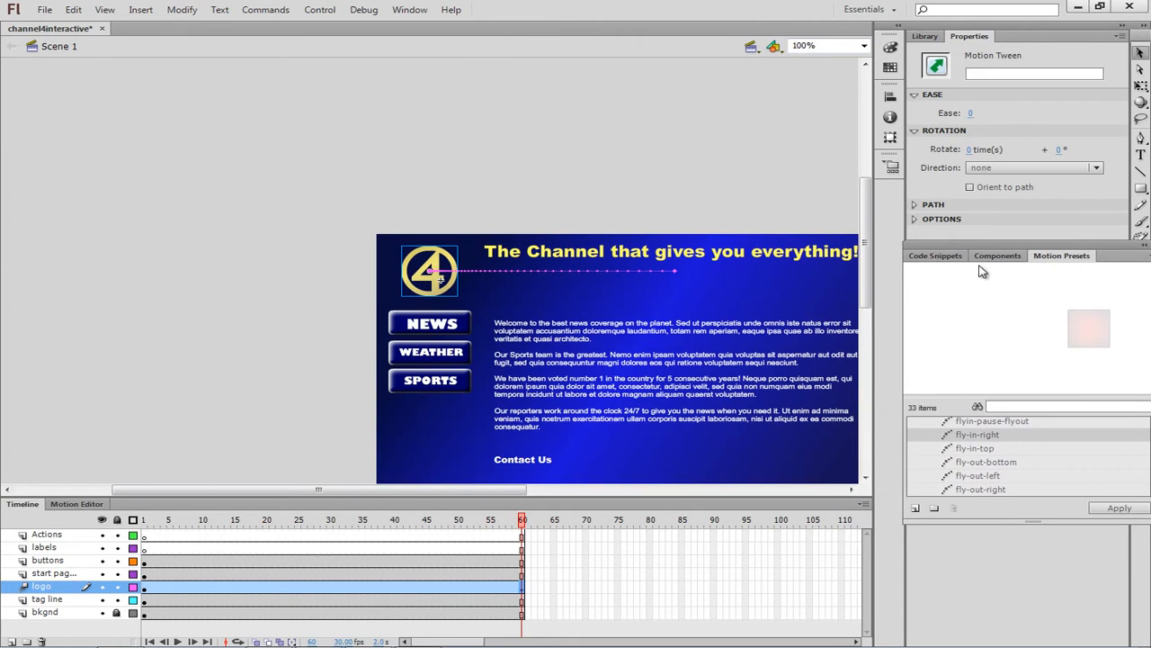
pyautogui.moveTo(206, 497); pyautogui.dragTo(284, 498)
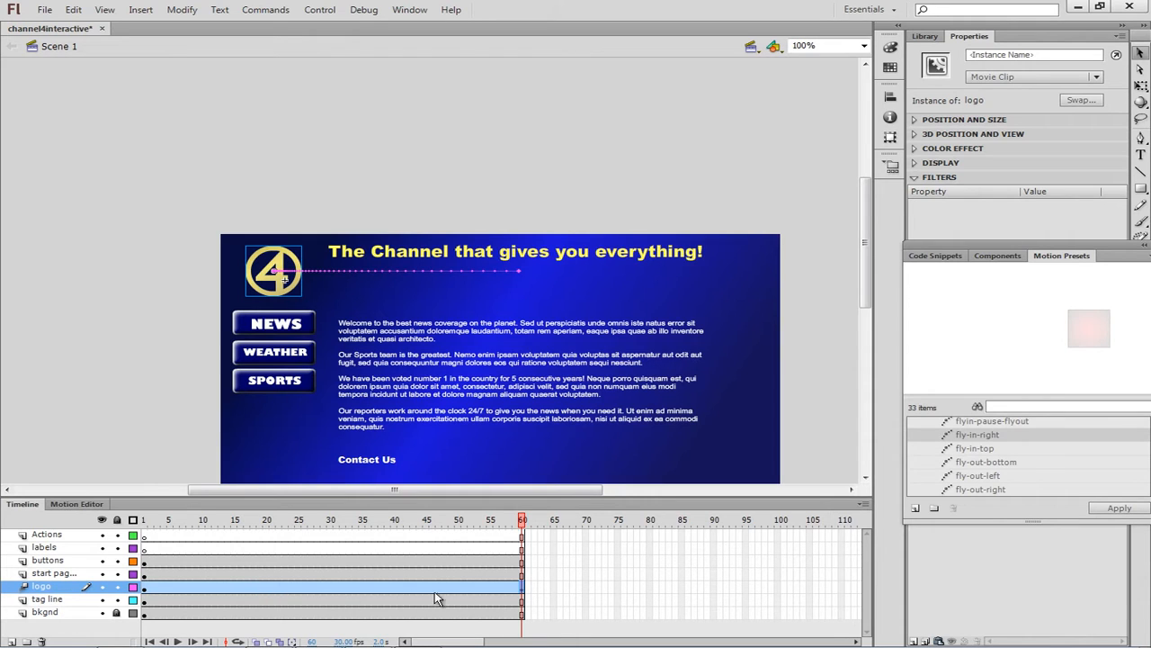
# Step: Shorten the logo layer's tween span to end at frame 21
pyautogui.click(521, 586)
pyautogui.keyDown('ctrl'); pyautogui.click(521, 590); pyautogui.keyUp('ctrl')
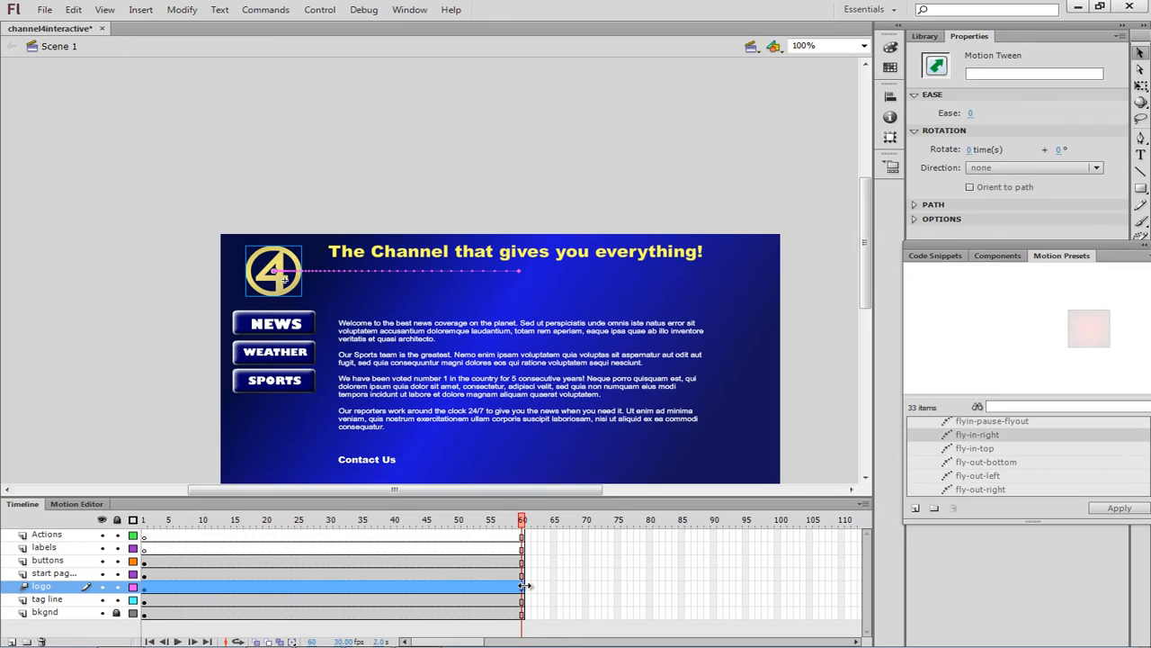
pyautogui.moveTo(509, 588); pyautogui.dragTo(279, 587)
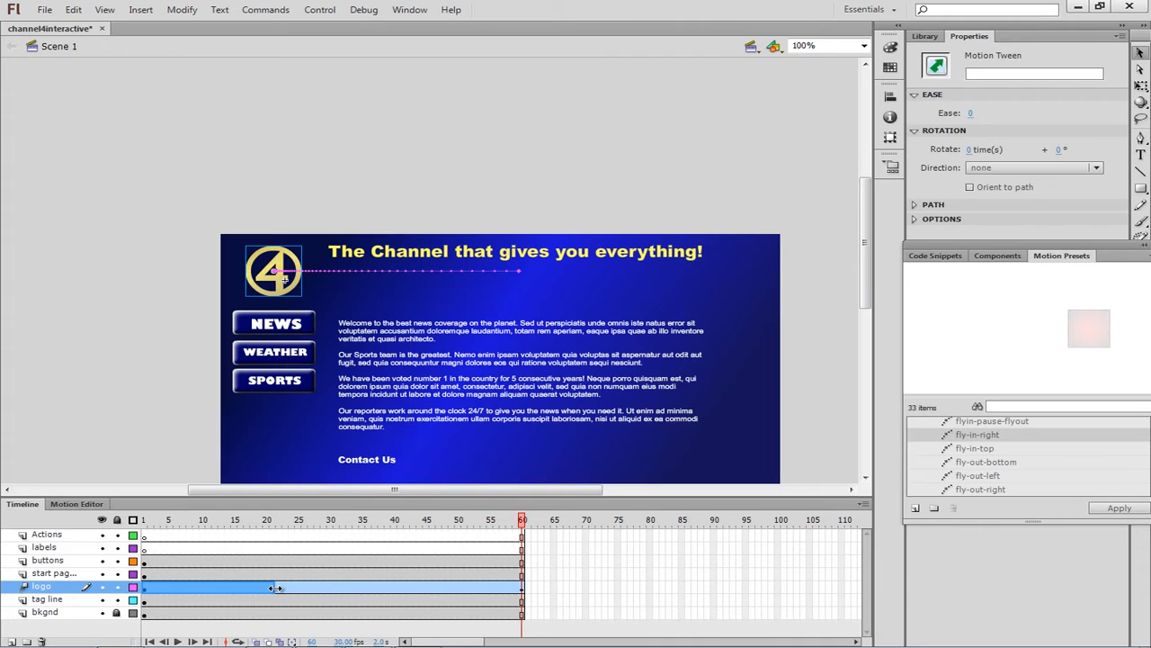
pyautogui.moveTo(276, 587); pyautogui.dragTo(277, 589)
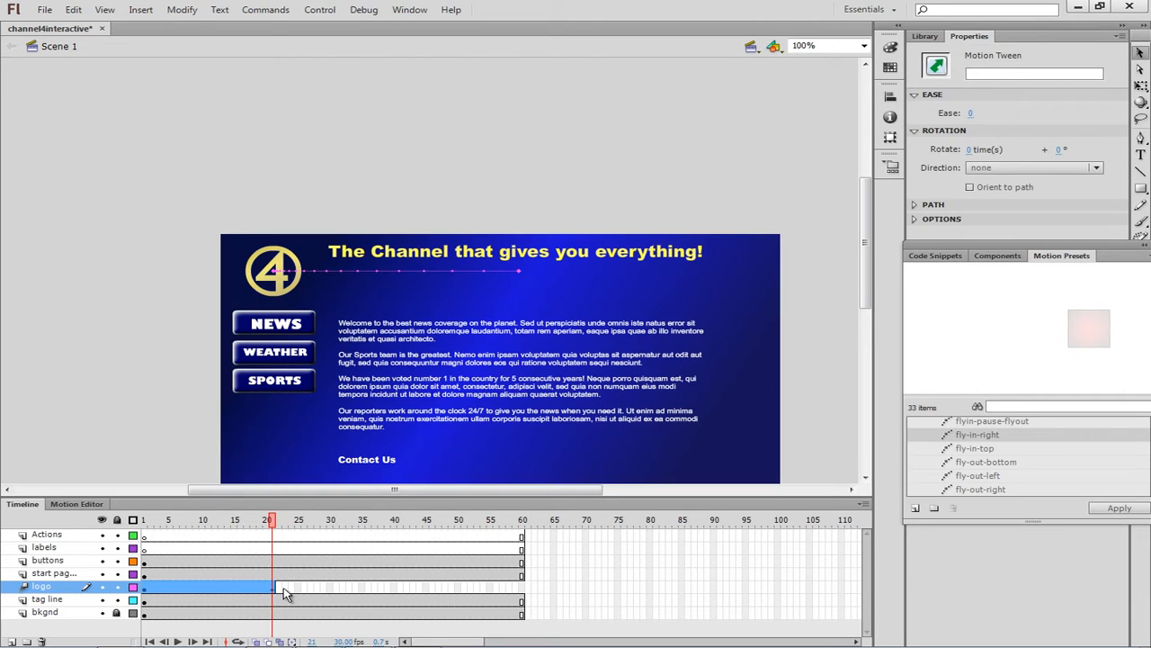
# Step: Insert a blank keyframe at frame 22 of the logo layer, directly after the tween
pyautogui.click(279, 589)
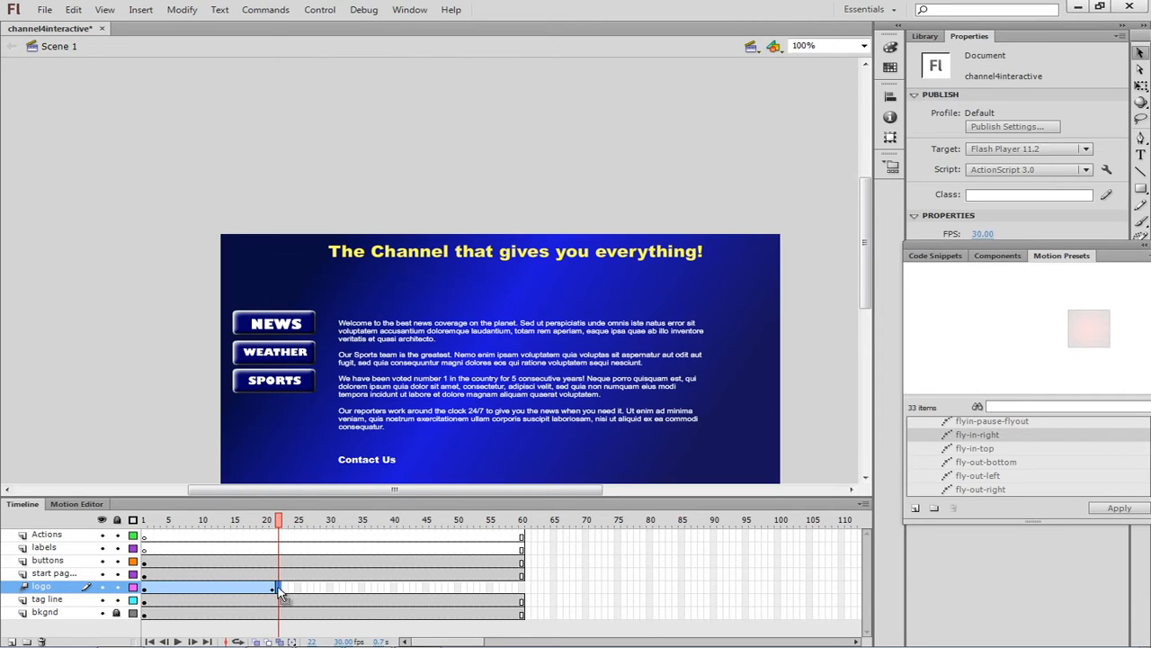
pyautogui.click(275, 524)
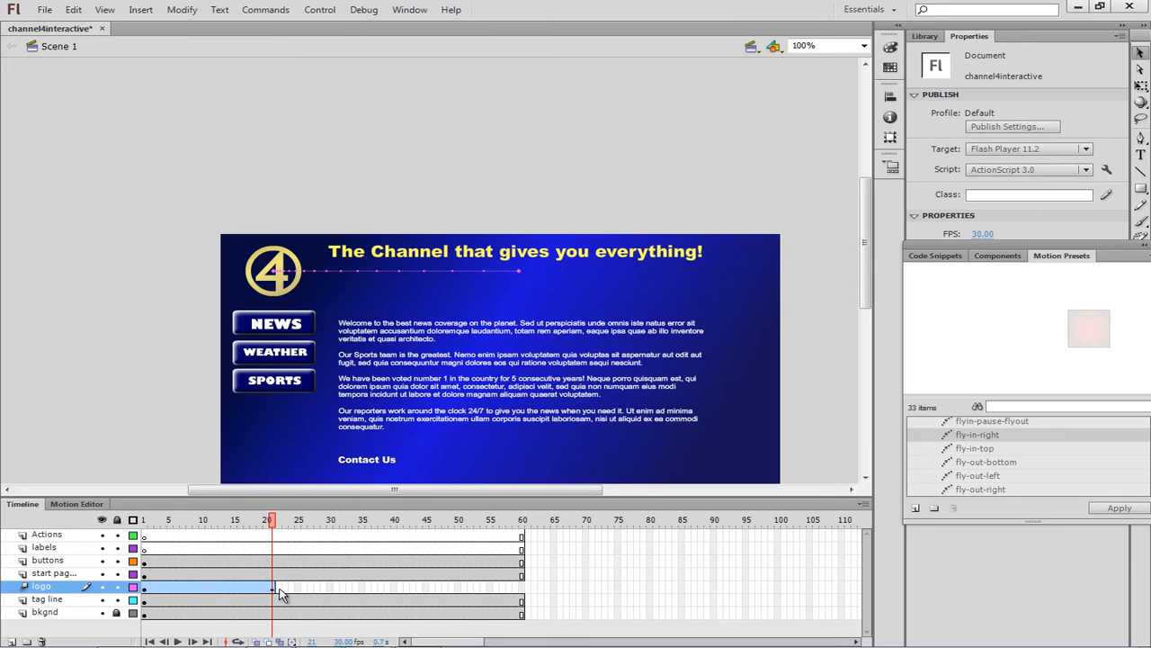
pyautogui.moveTo(522, 590); pyautogui.dragTo(290, 594)
pyautogui.click(277, 590)
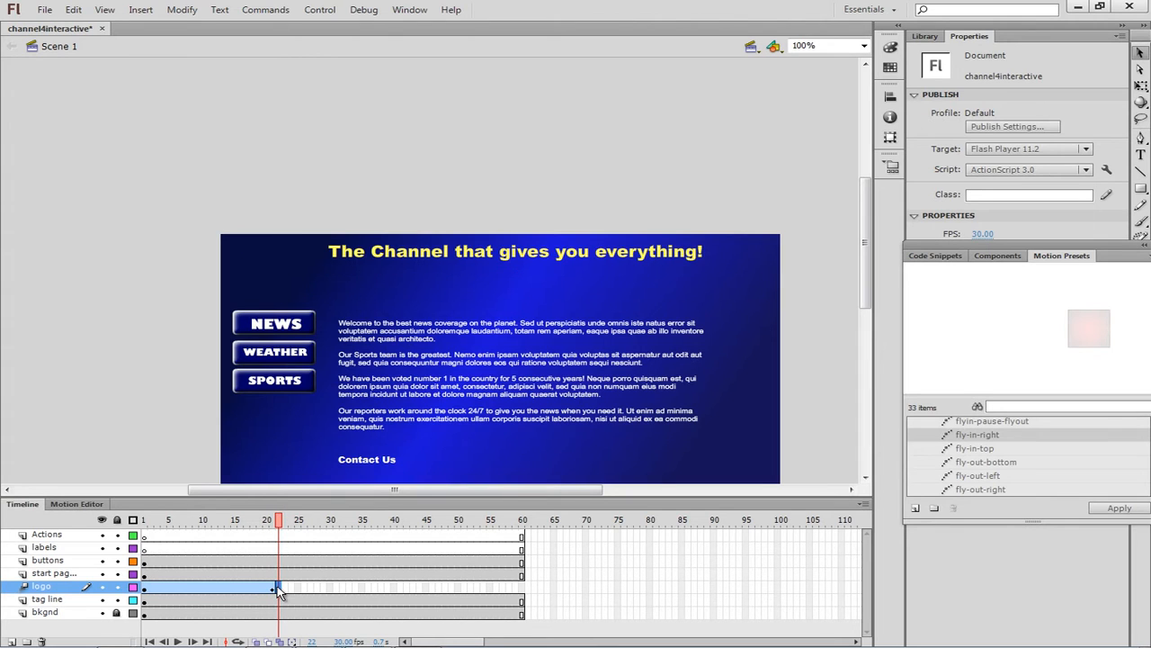
pyautogui.rightClick(277, 587)
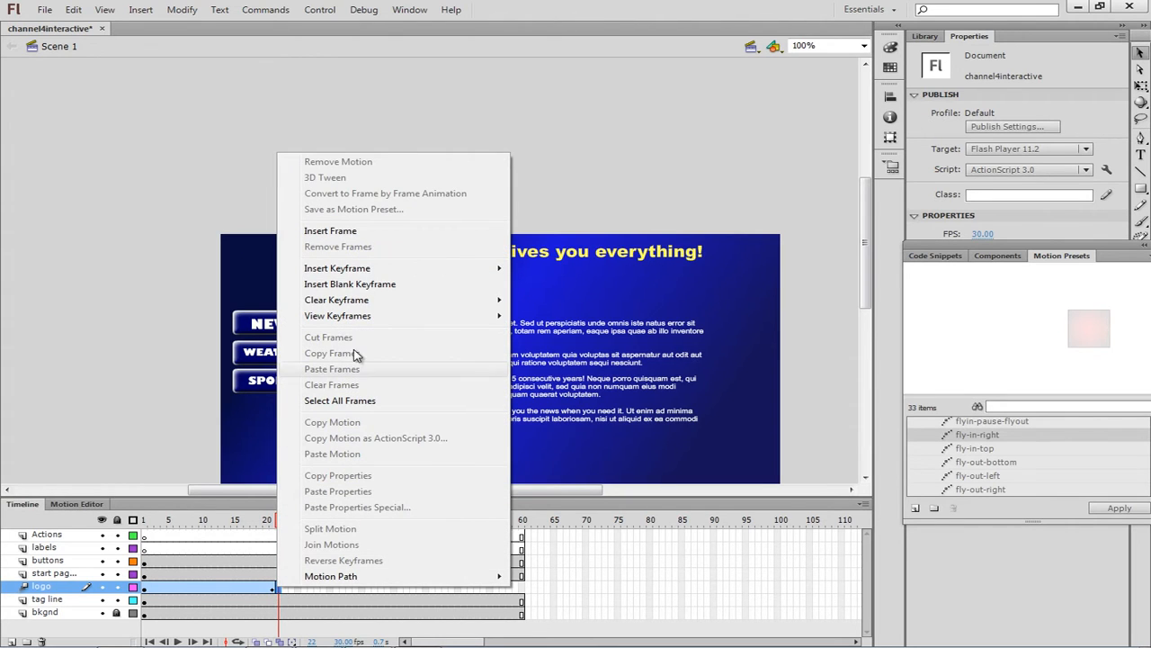
pyautogui.click(359, 284)
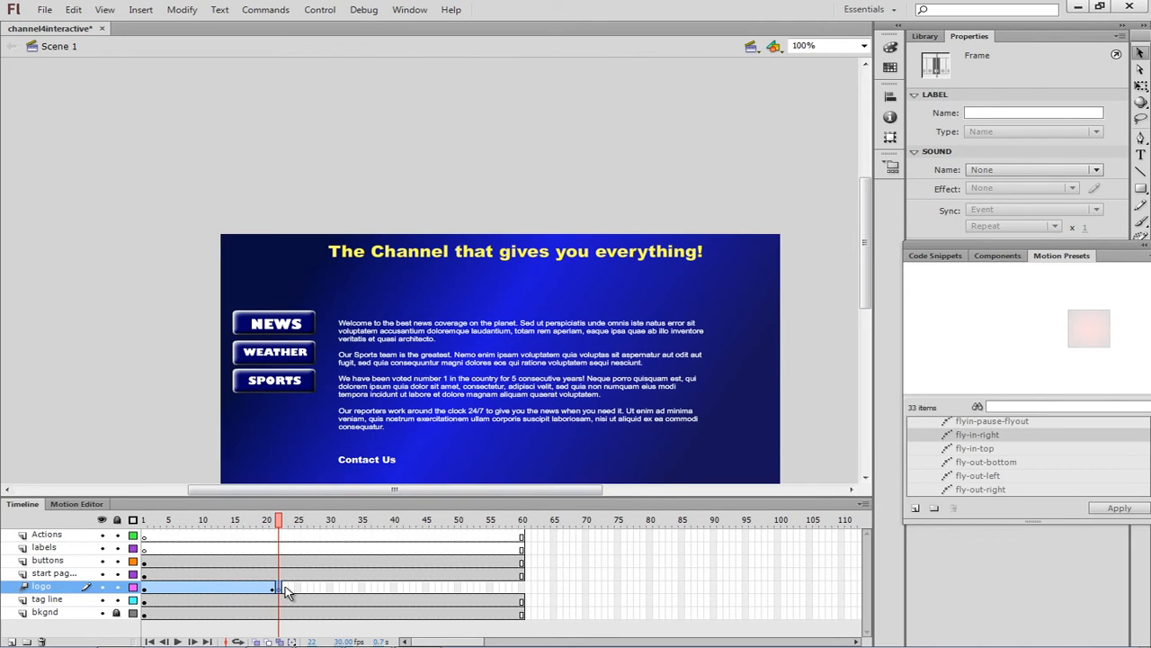
# Step: Copy the logo from frame 21 and paste it in place into the blank keyframe at frame 22 of the logo layer
pyautogui.click(287, 589)
pyautogui.click(277, 589)
pyautogui.click(271, 589)
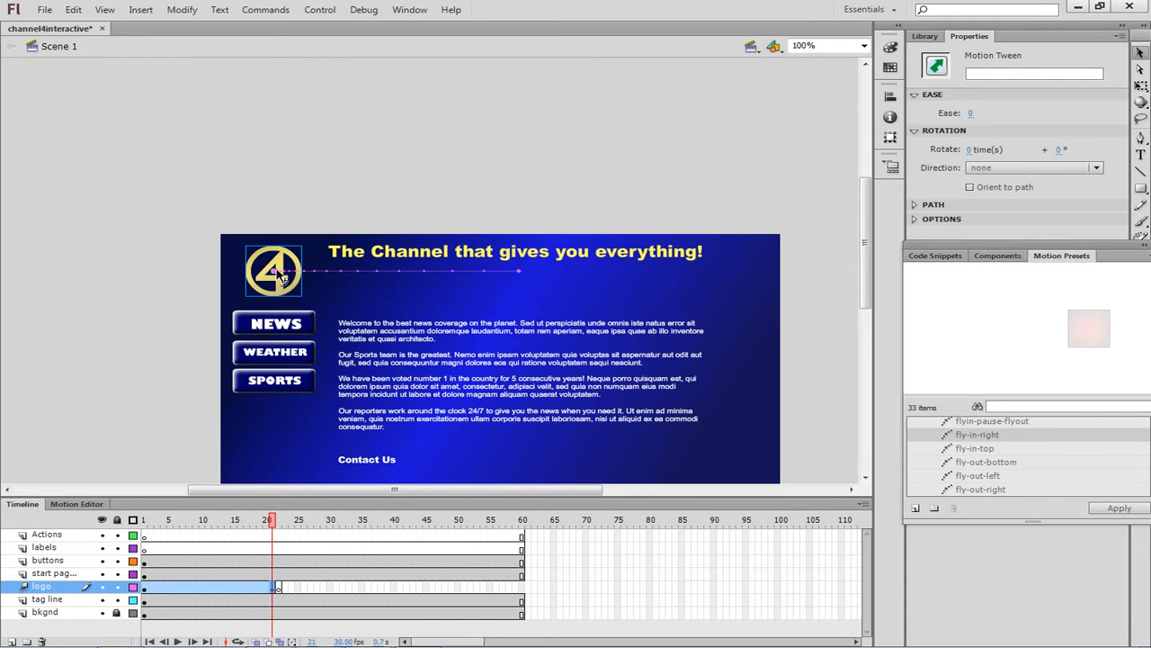
pyautogui.click(73, 11)
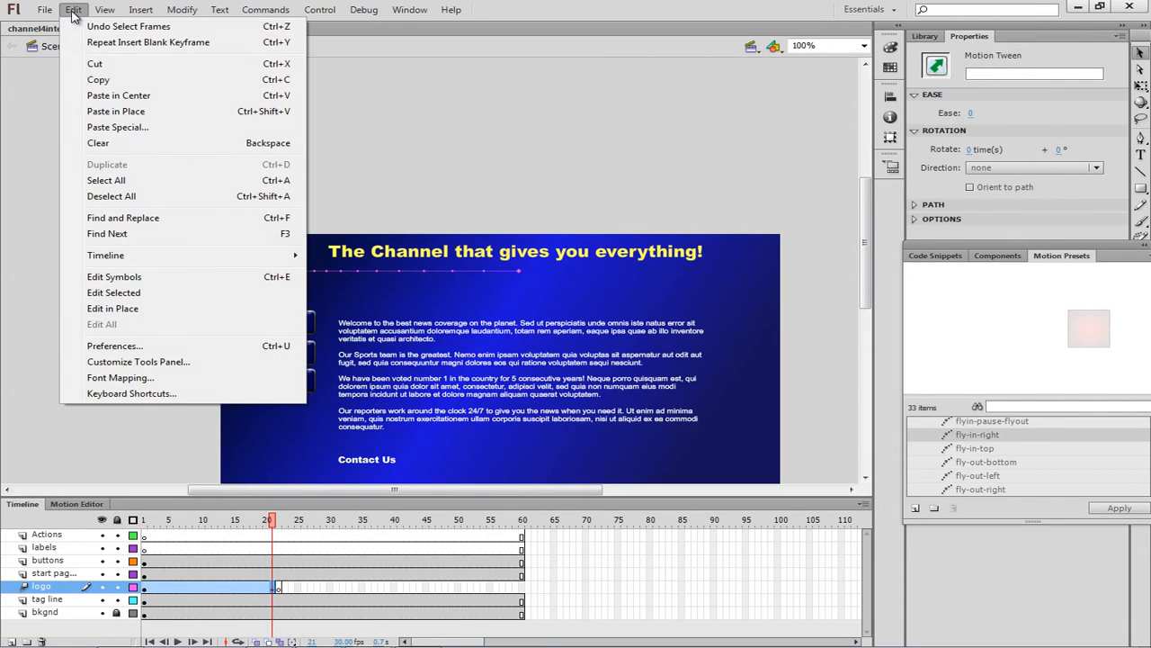
pyautogui.click(103, 81)
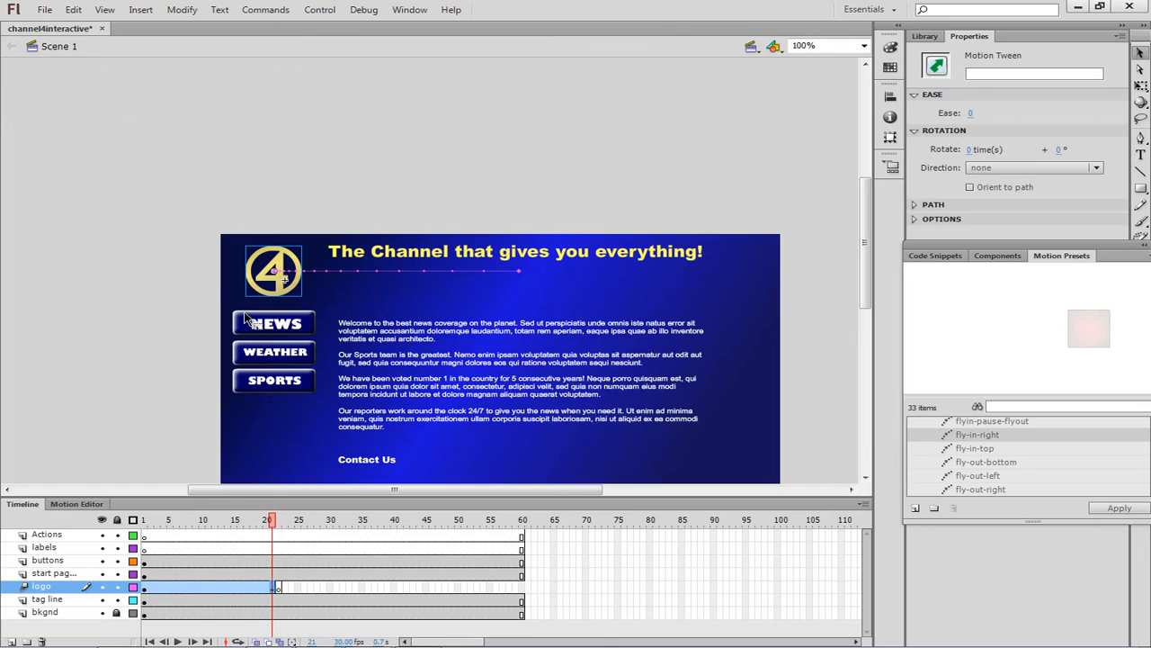
pyautogui.click(280, 589)
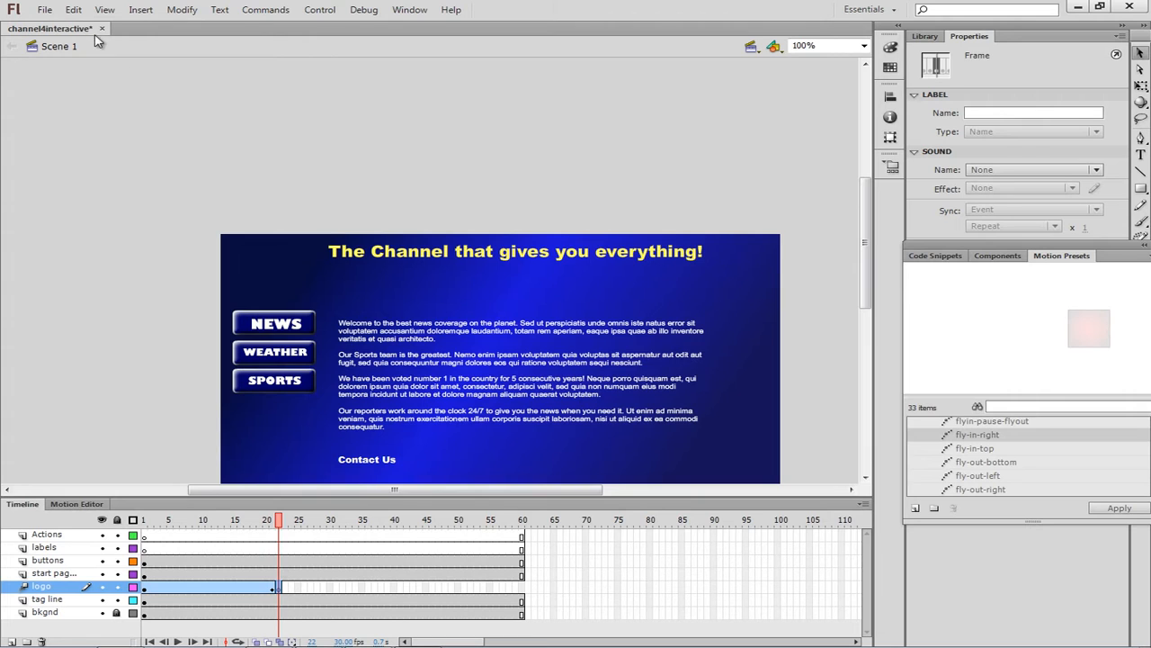
pyautogui.click(77, 13)
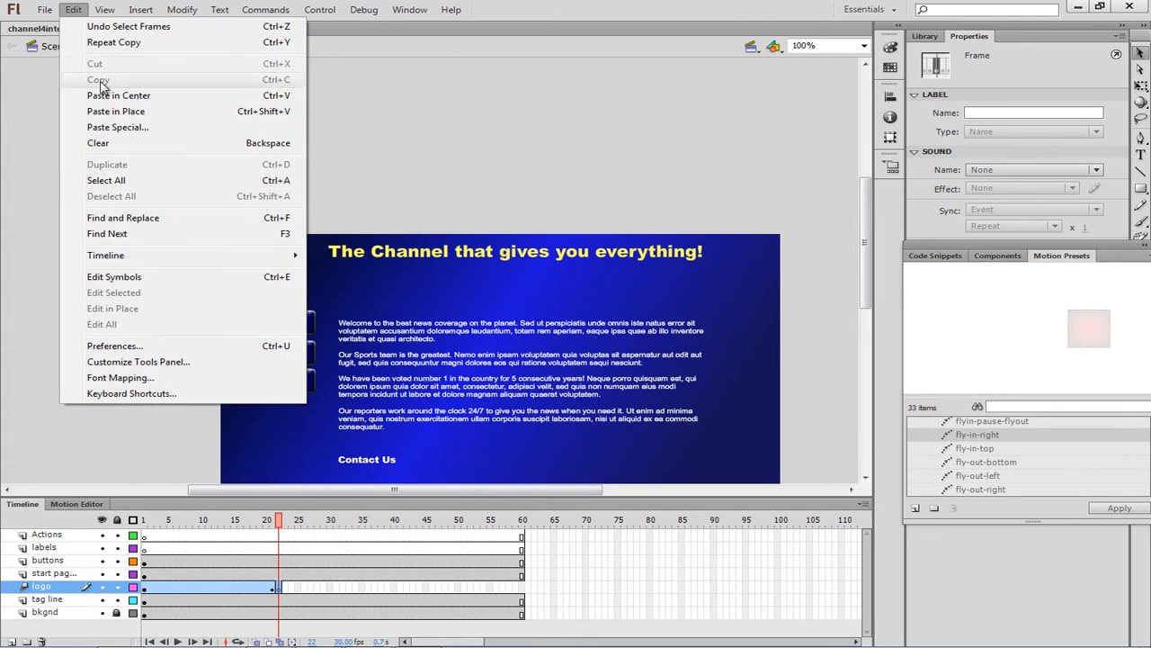
pyautogui.click(116, 111)
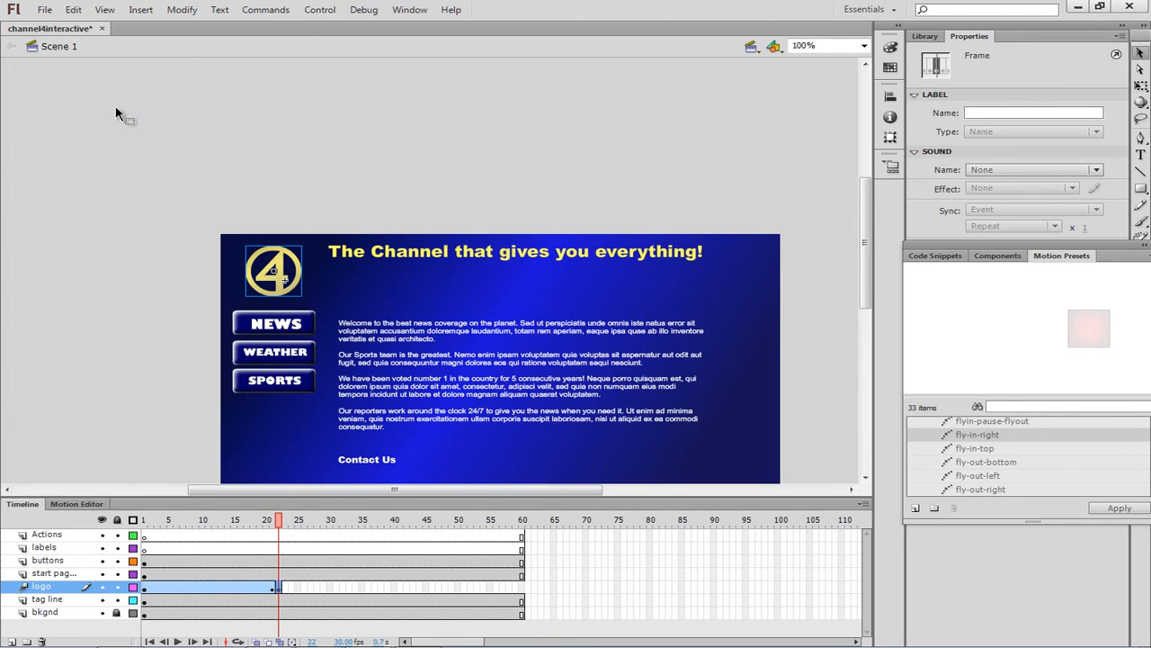
# Step: Extend the logo layer with frames through frame 60 and scrub back over the extended span to check it
pyautogui.click(523, 593)
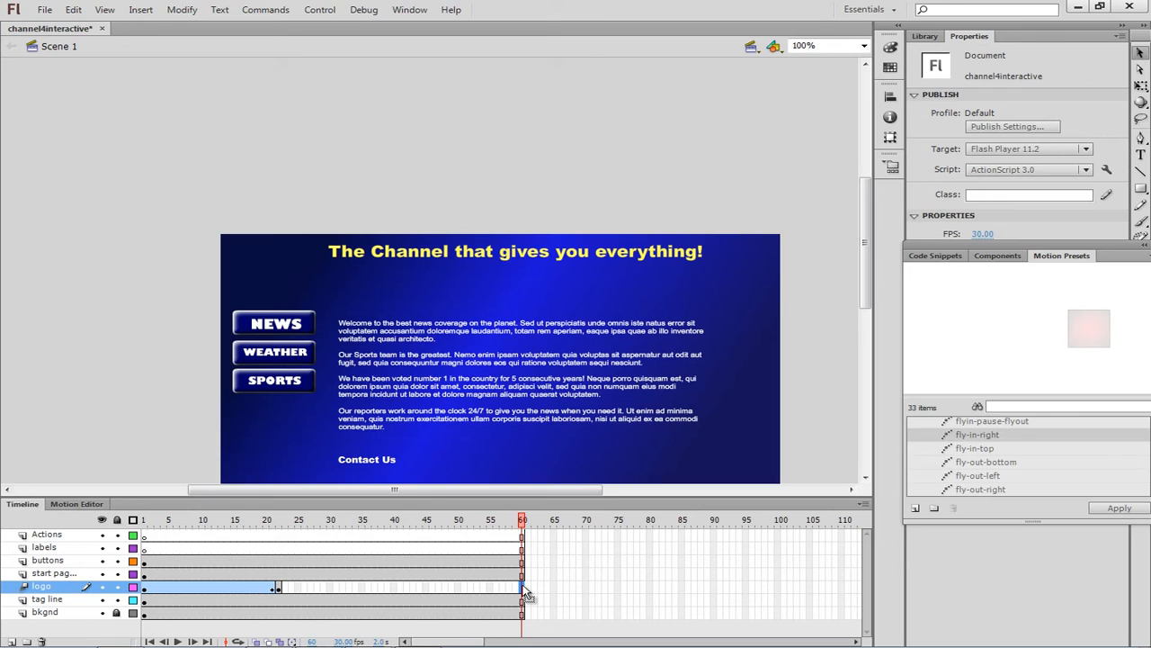
pyautogui.click(524, 592)
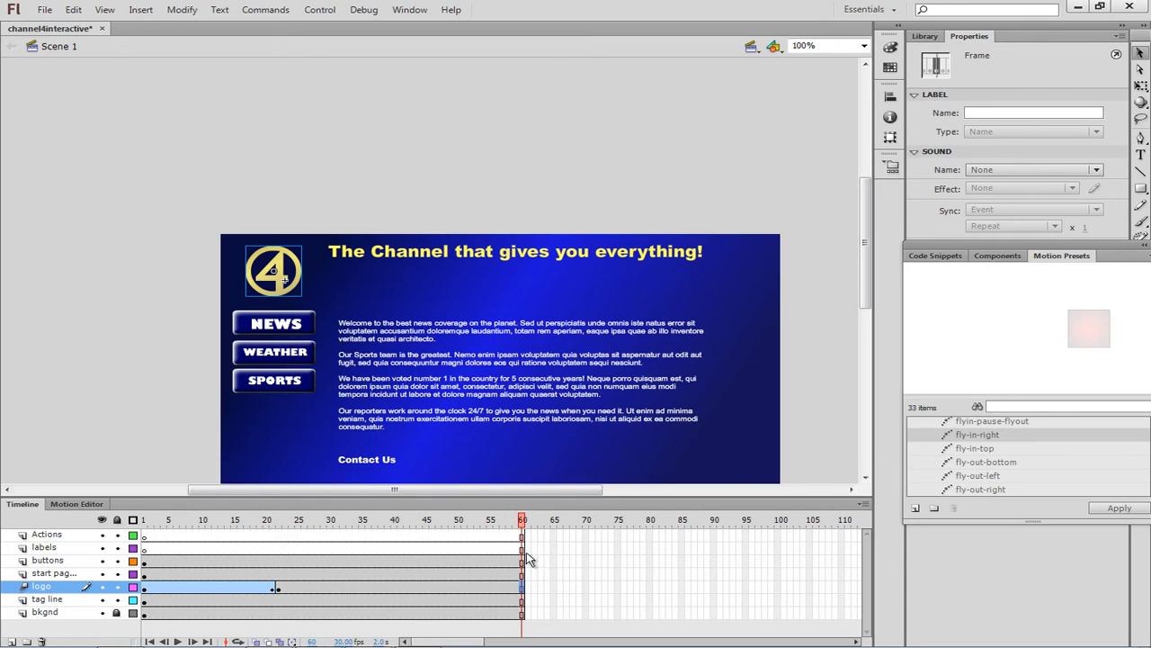
pyautogui.moveTo(524, 523); pyautogui.dragTo(487, 574)
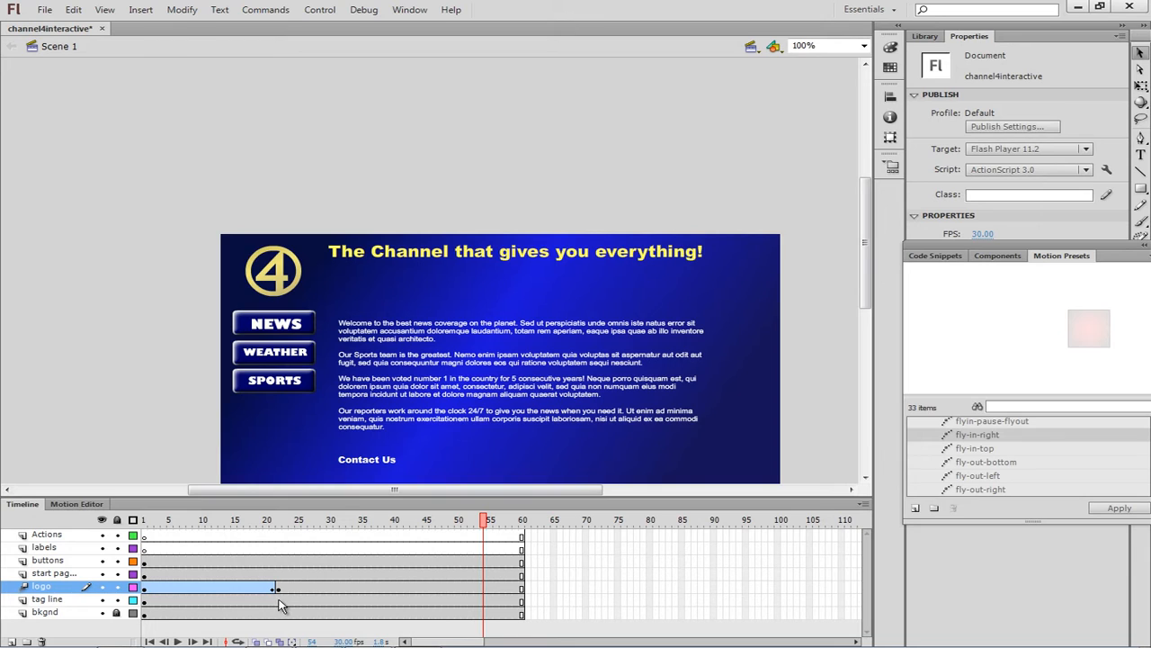
# Step: Insert a blank keyframe at frame 22 of the tag line layer
pyautogui.click(279, 600)
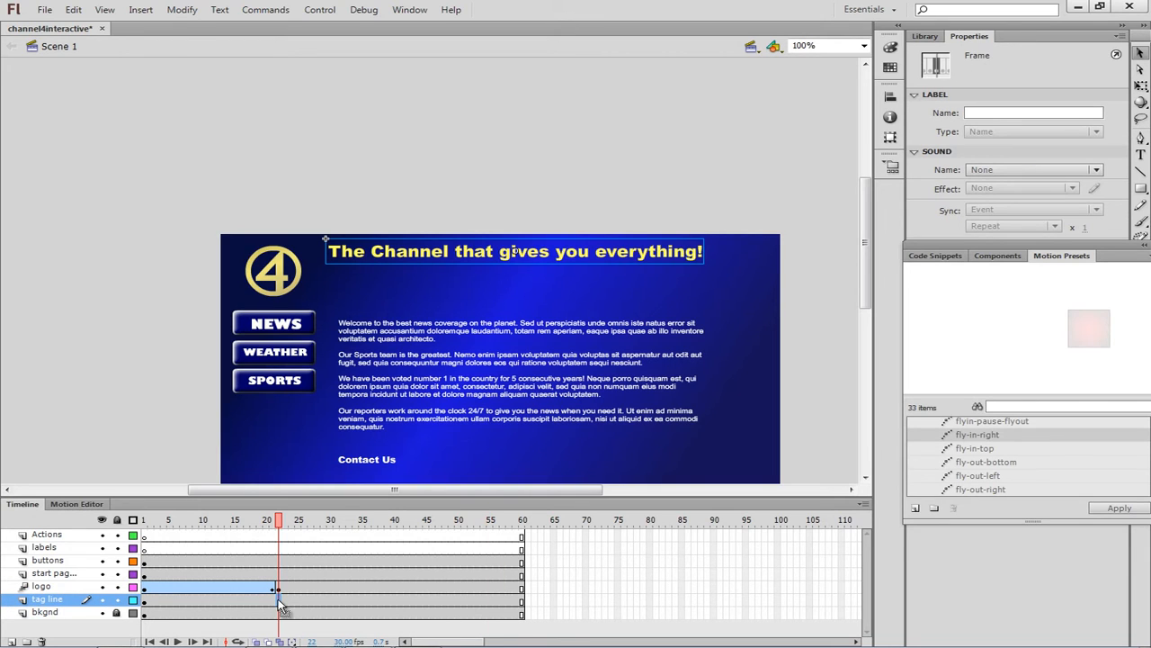
pyautogui.rightClick(279, 601)
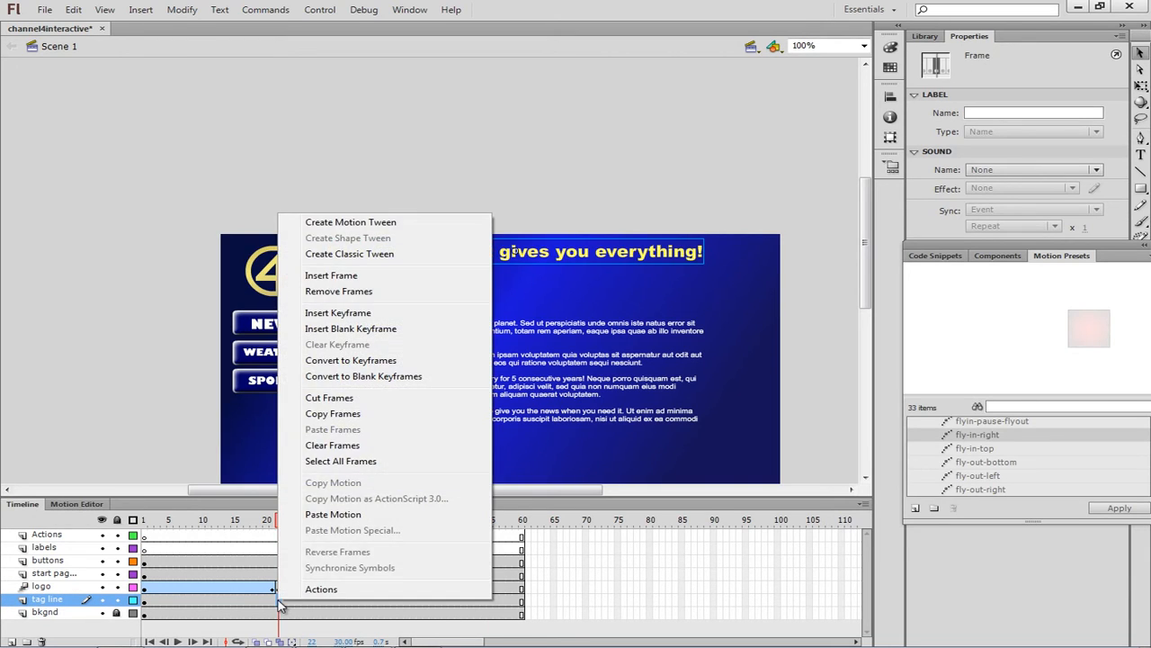
pyautogui.click(331, 331)
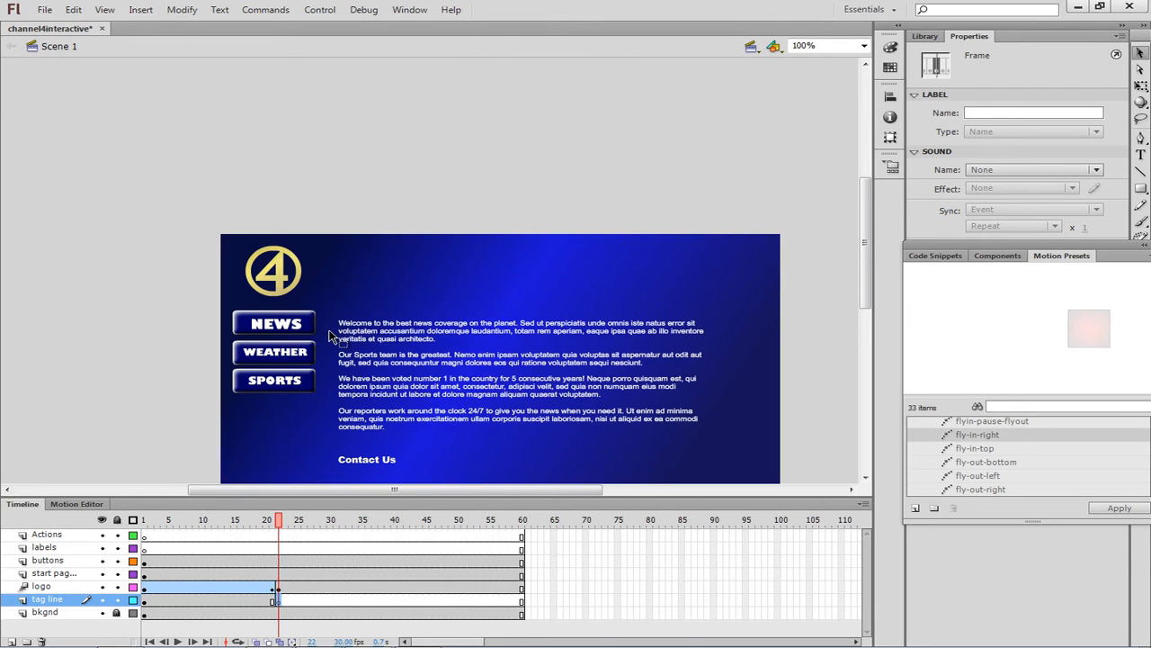
# Step: Save the logo layer's motion tween as a custom motion preset named "my preset"
pyautogui.click(261, 590)
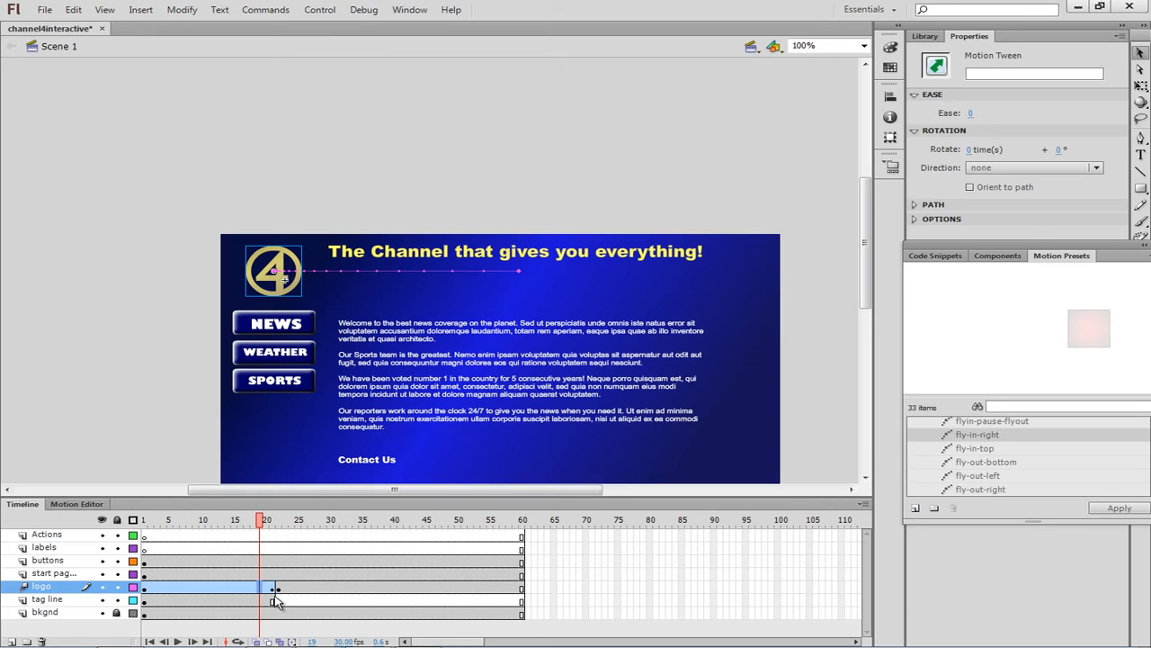
pyautogui.click(915, 508)
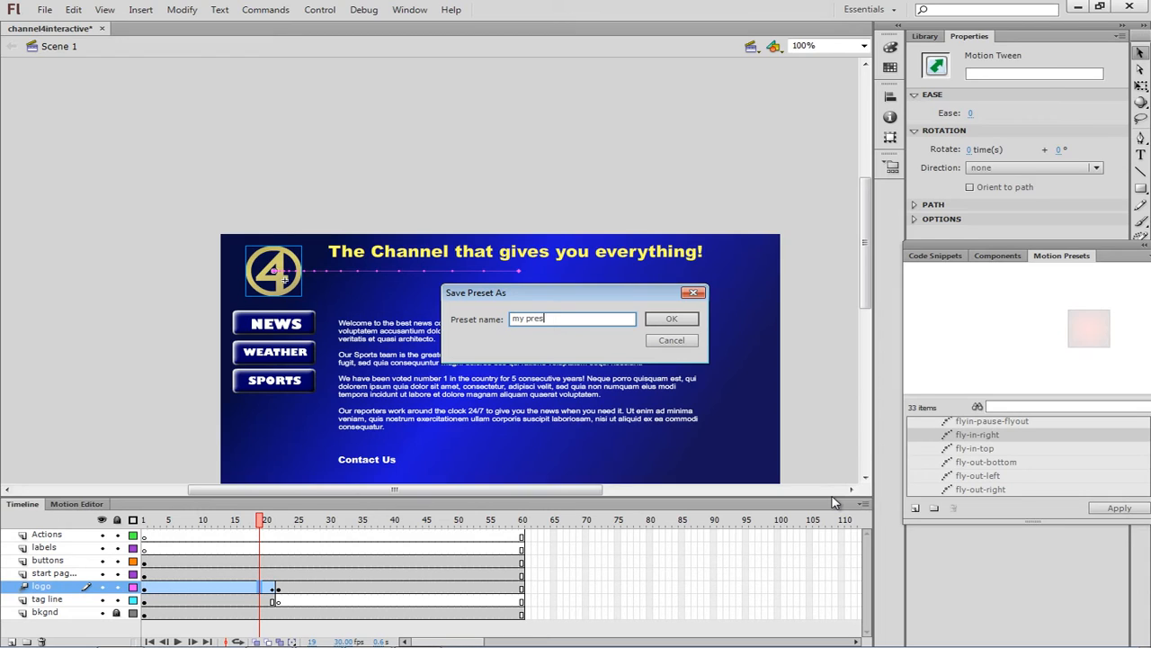
pyautogui.click(677, 321)
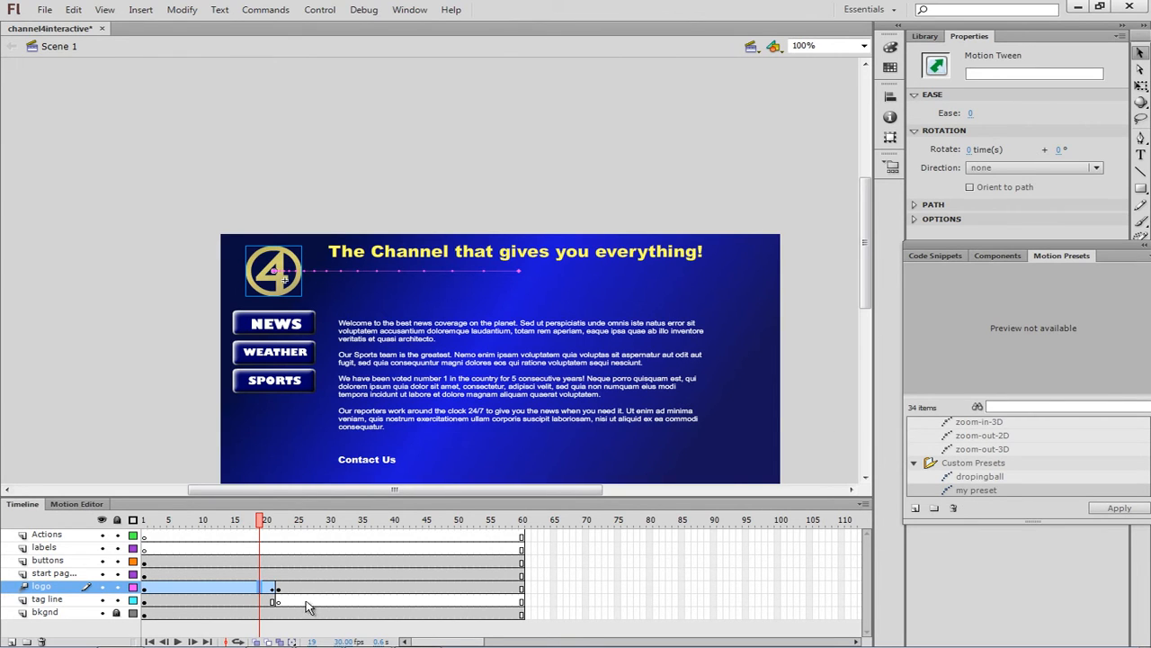
# Step: Try applying the custom preset "my preset" to the tag line with the default start at its current location
pyautogui.click(241, 602)
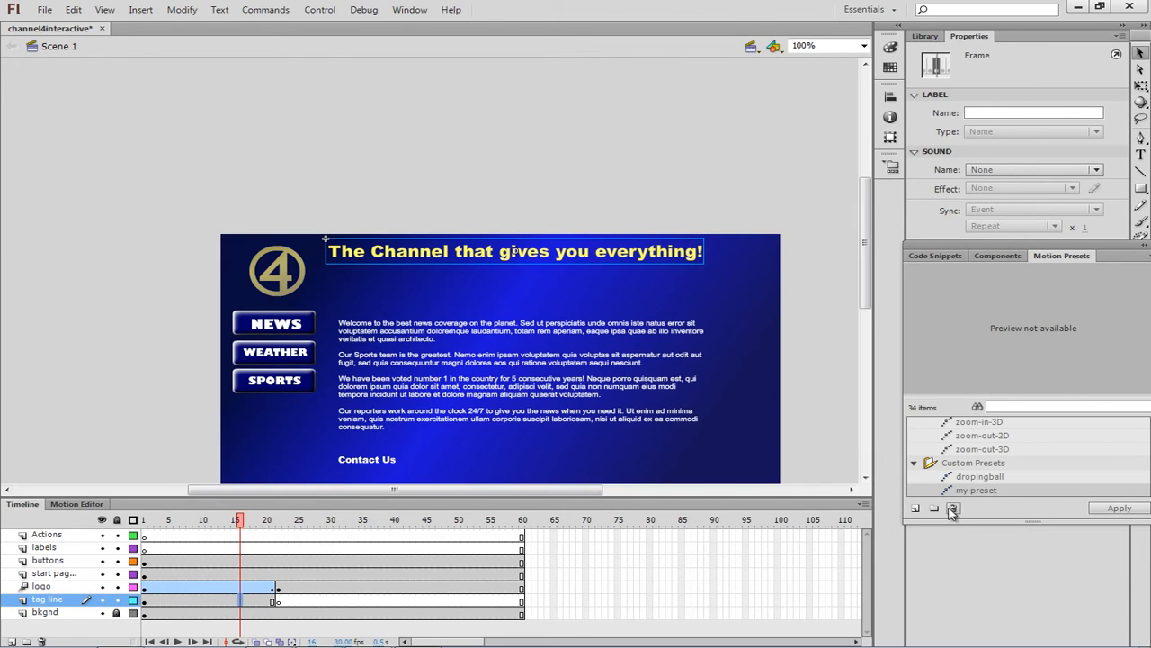
pyautogui.click(974, 490)
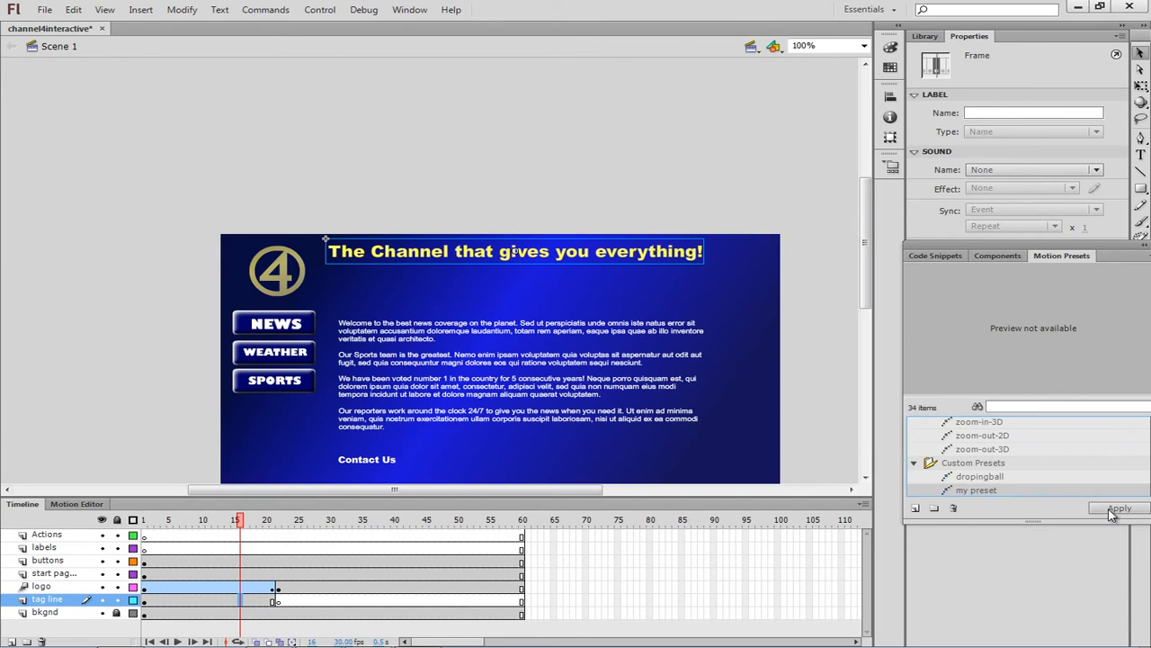
pyautogui.click(1116, 509)
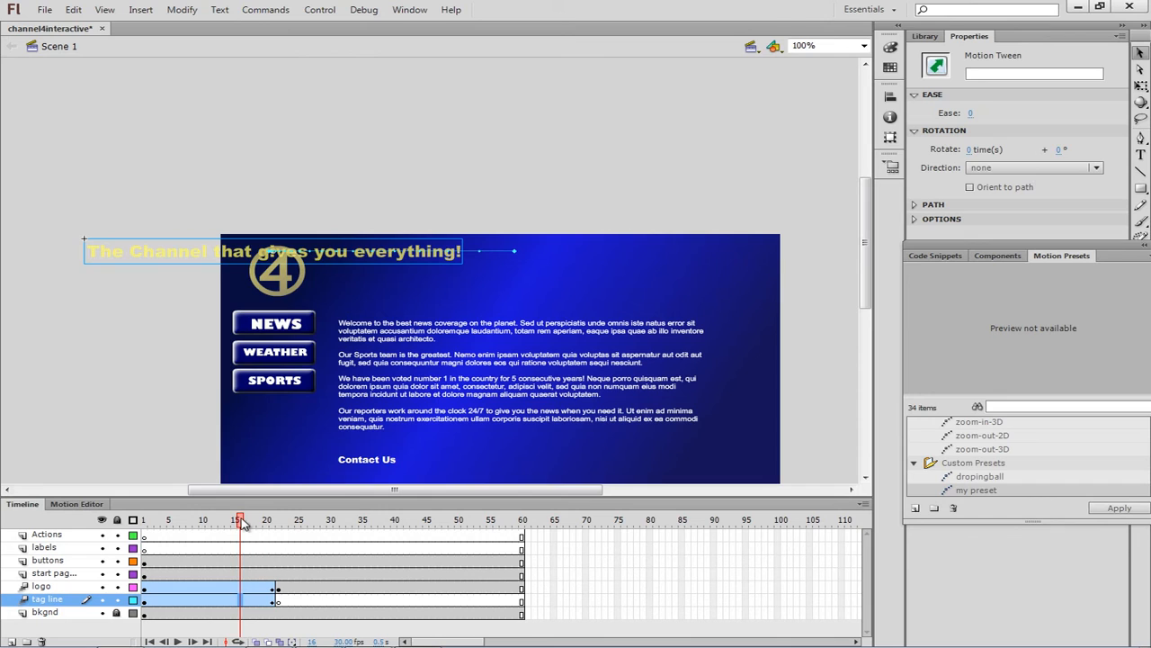
# Step: Check the tag line's tween from frame 1 and undo the applied preset
pyautogui.moveTo(241, 524); pyautogui.dragTo(149, 604)
pyautogui.click(149, 605)
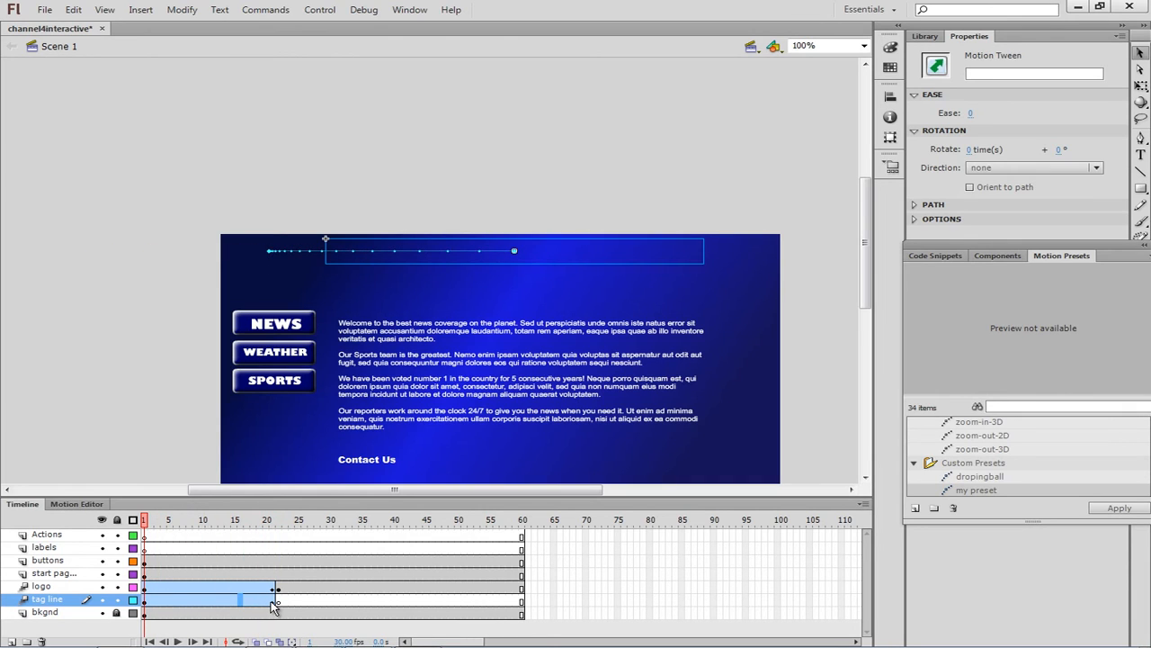
pyautogui.hotkey('ctrl', 'shift', 'a')
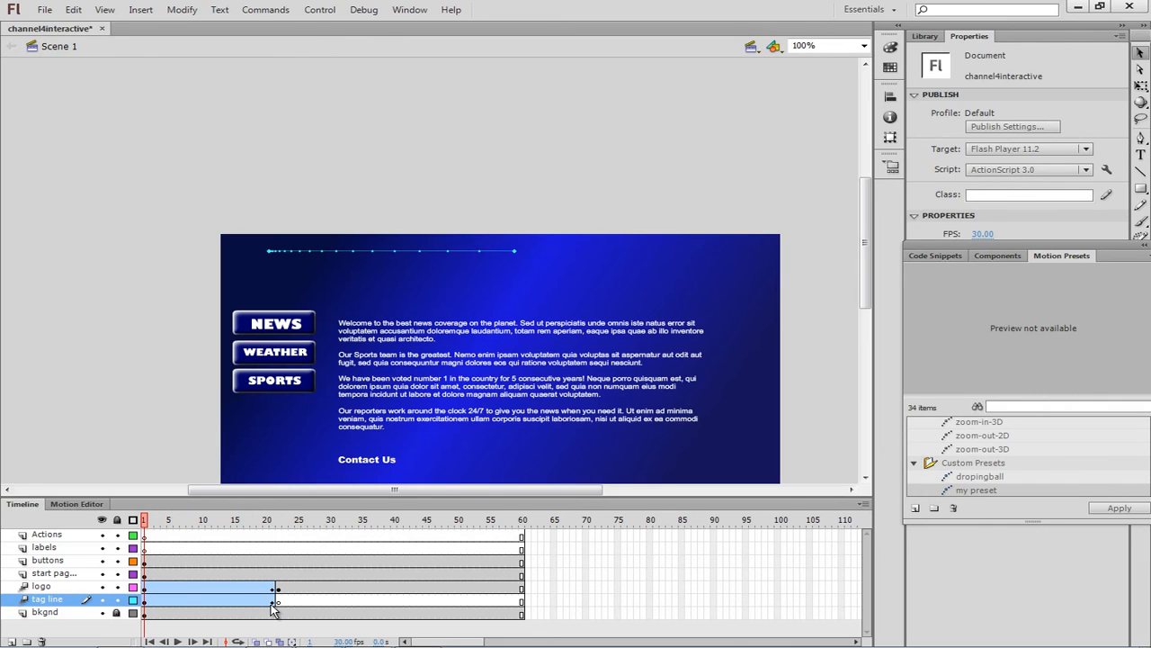
pyautogui.press('Return')
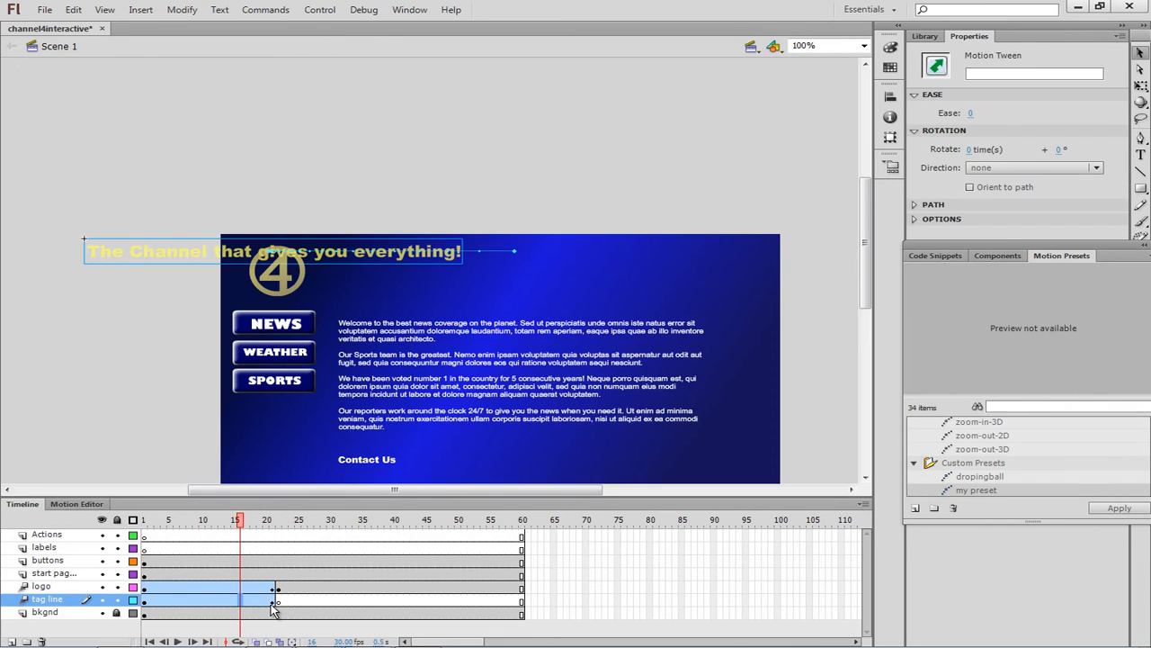
pyautogui.hotkey('ctrl', 'z')
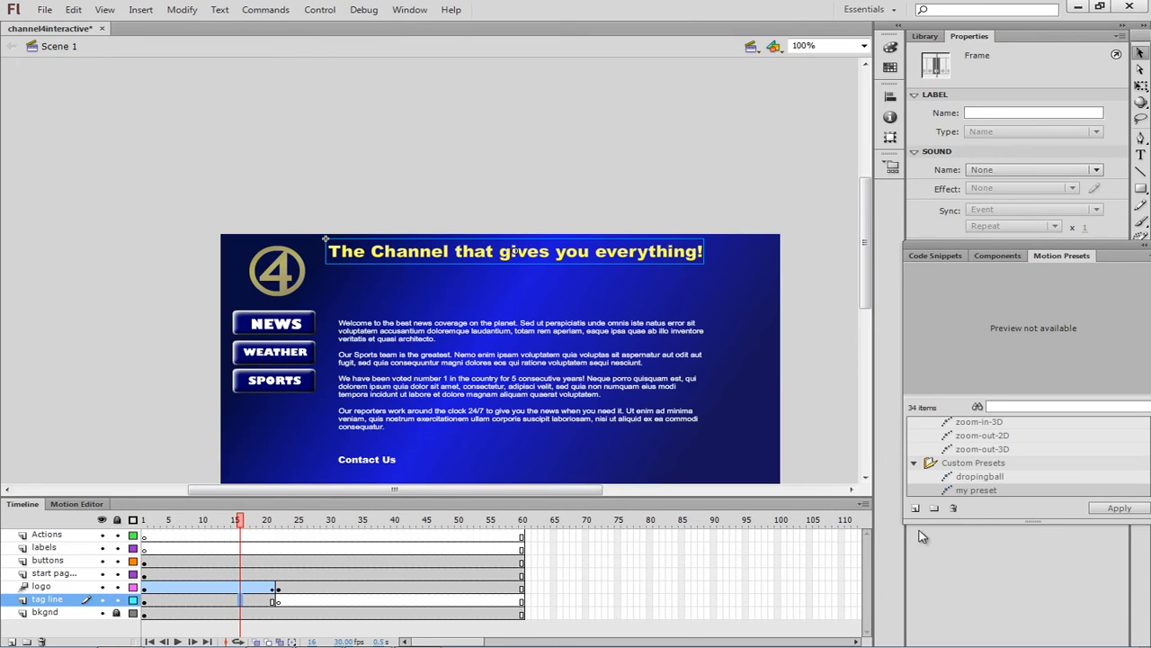
# Step: Apply "my preset" to the tag line so the motion ends at its current location, and scrub through the tween to check it
pyautogui.click(986, 494)
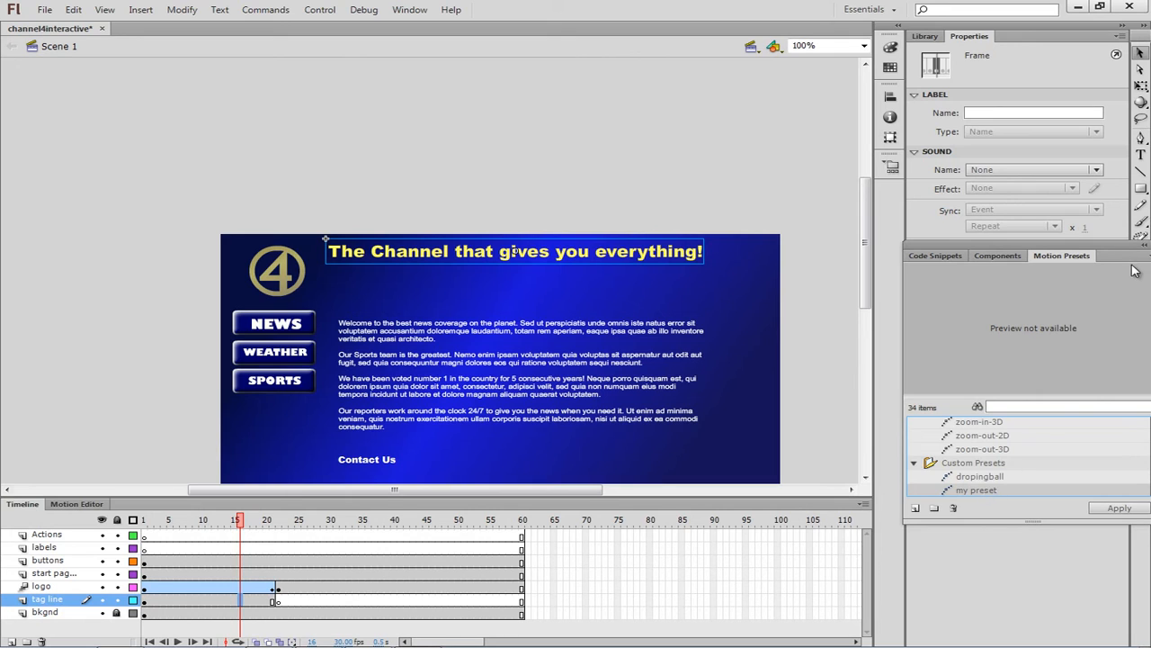
pyautogui.moveTo(1057, 246); pyautogui.dragTo(1046, 257)
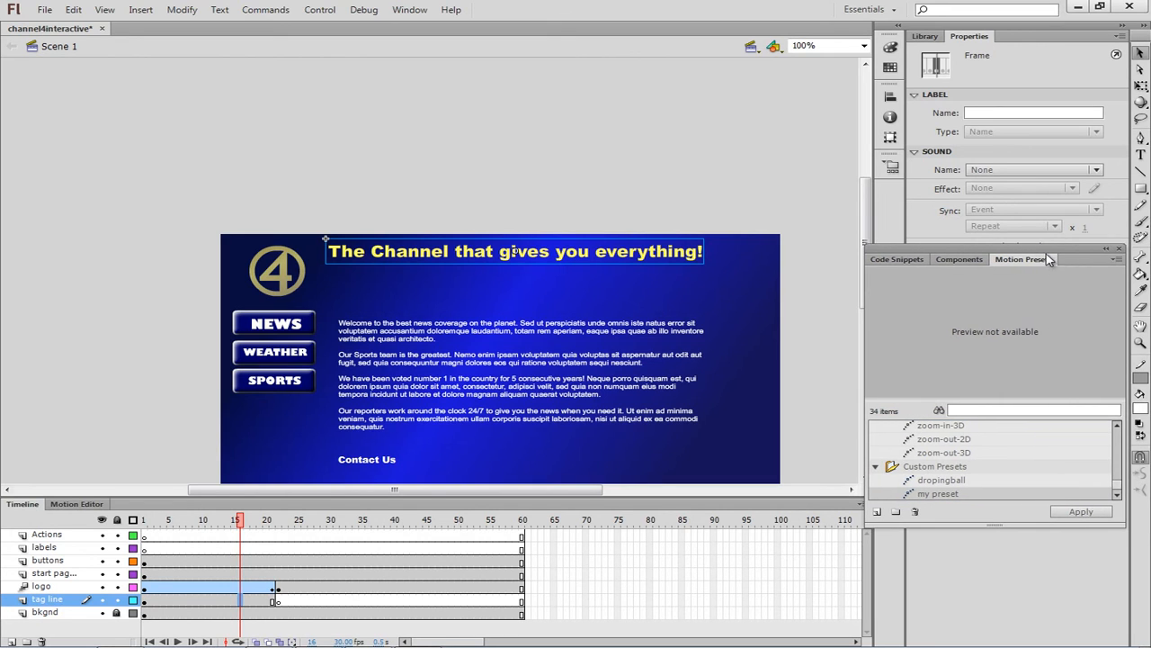
pyautogui.click(1116, 261)
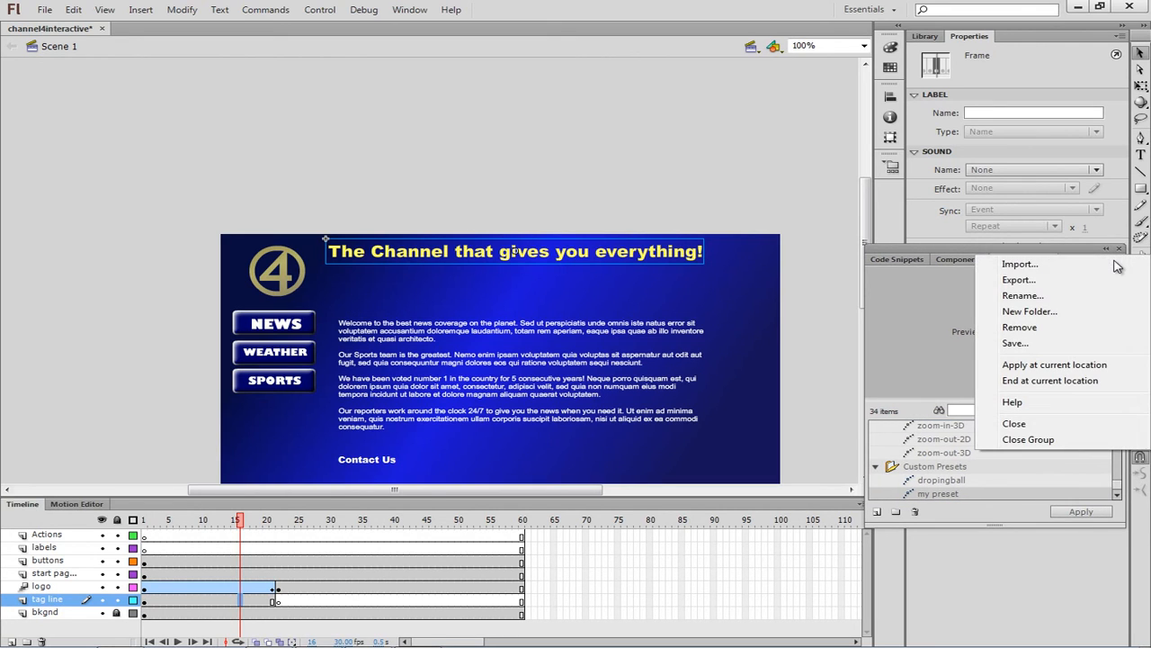
pyautogui.click(1049, 383)
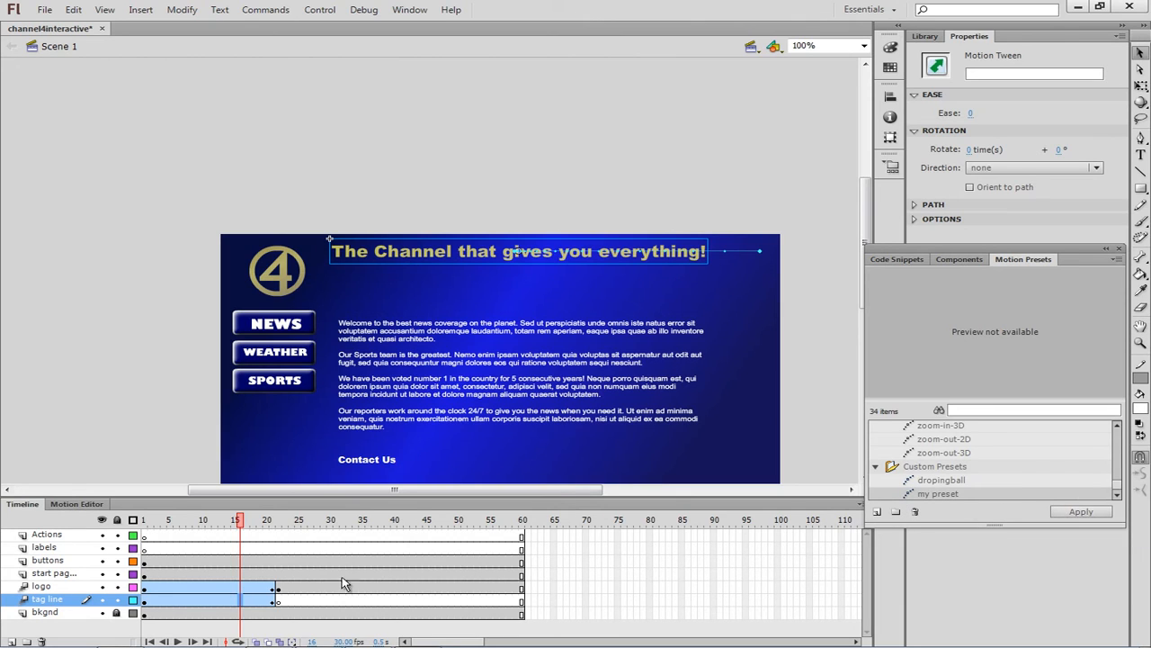
pyautogui.moveTo(241, 526); pyautogui.dragTo(260, 565)
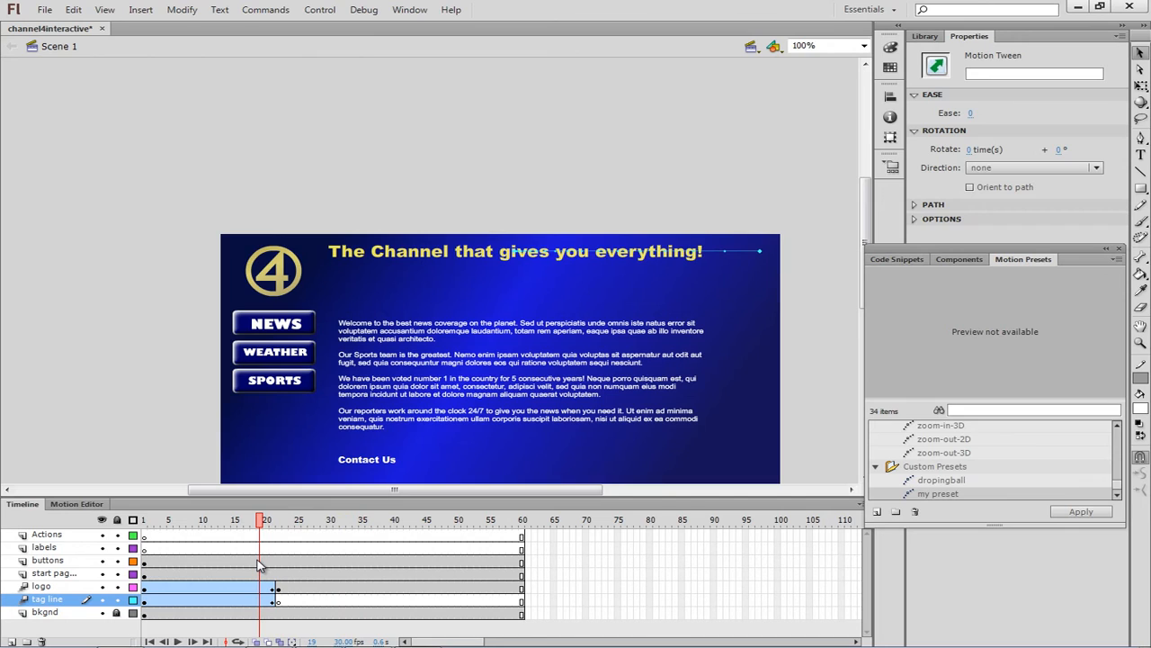
pyautogui.click(240, 599)
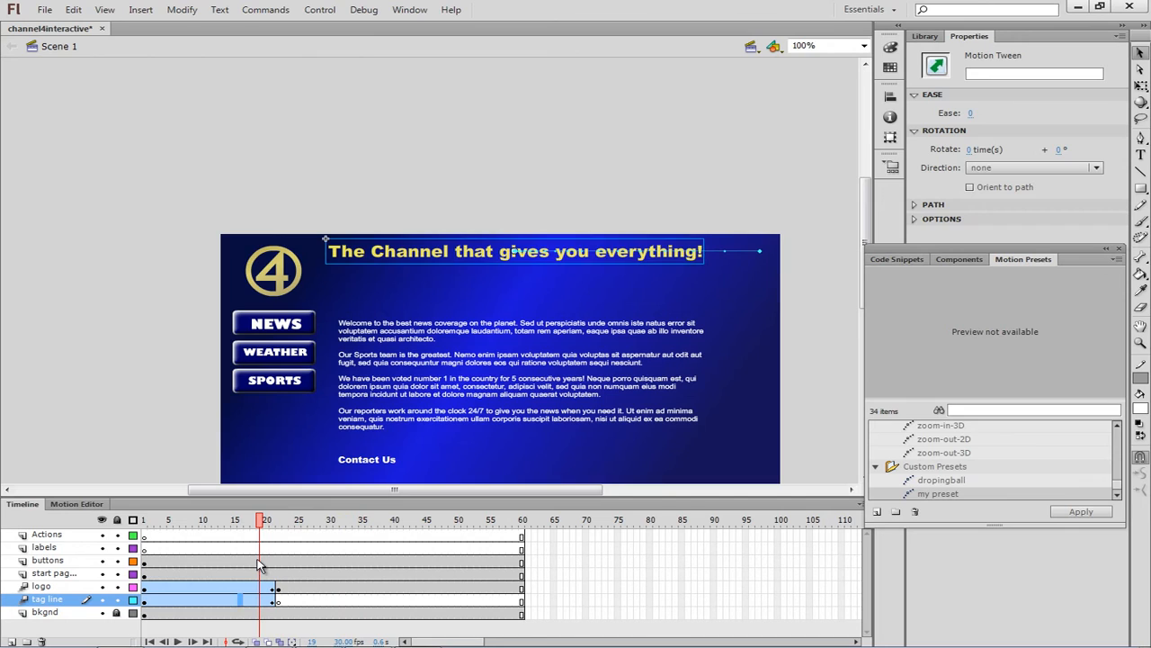
# Step: Copy the tag line from the last frame of its motion tween, frame 21
pyautogui.click(280, 600)
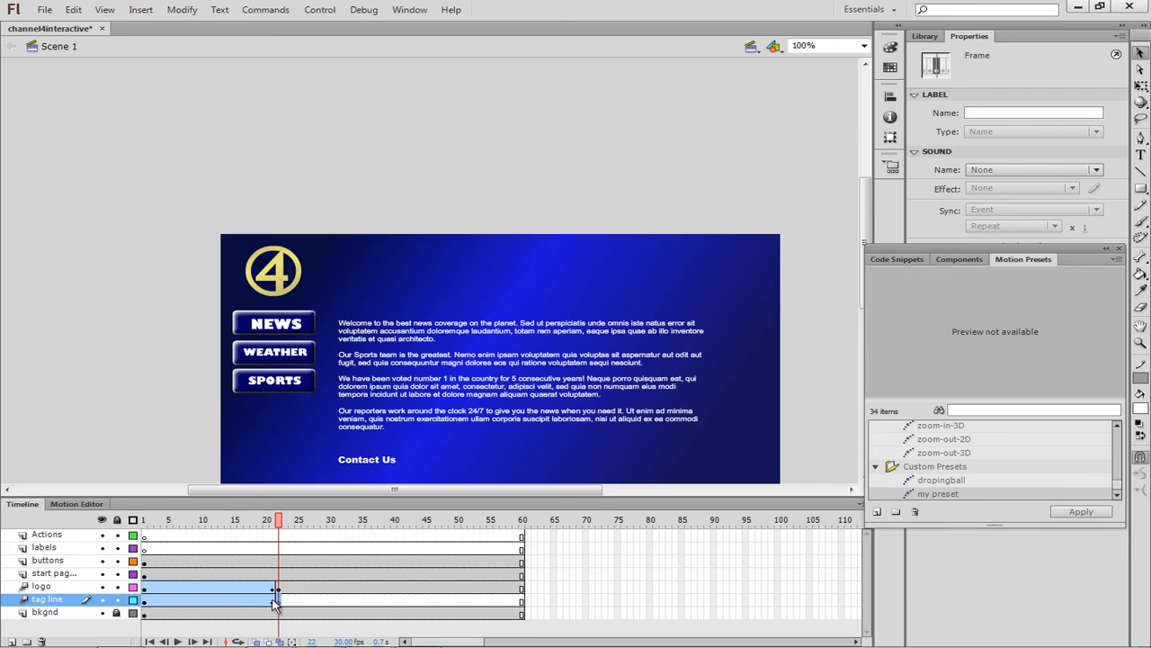
pyautogui.click(273, 600)
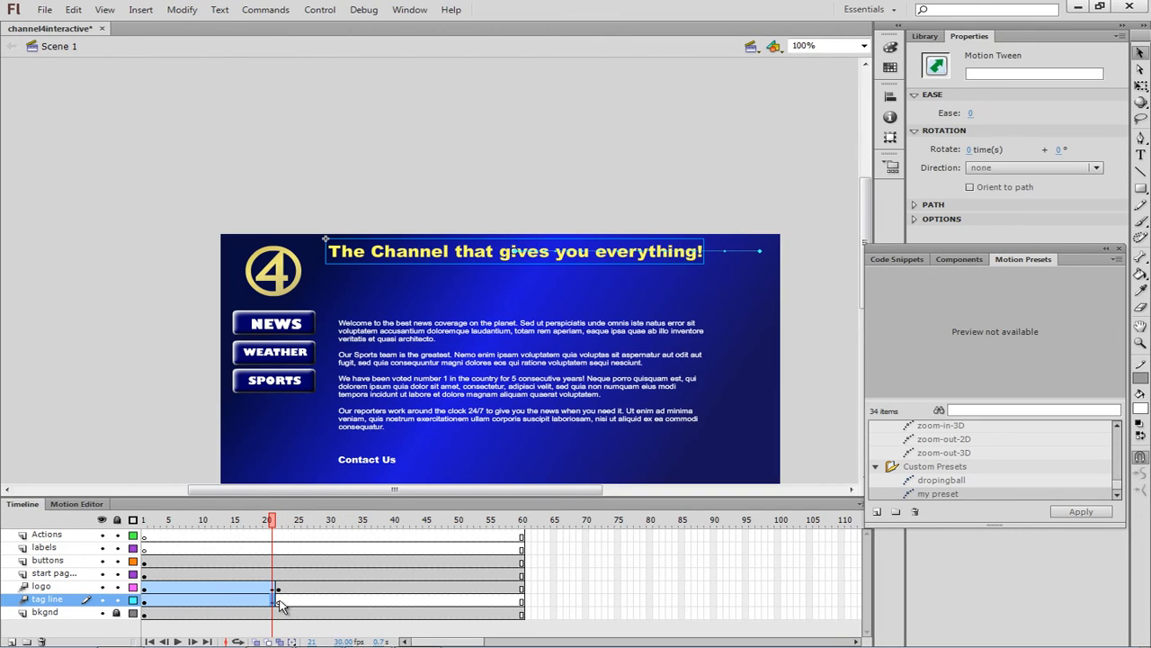
pyautogui.click(280, 601)
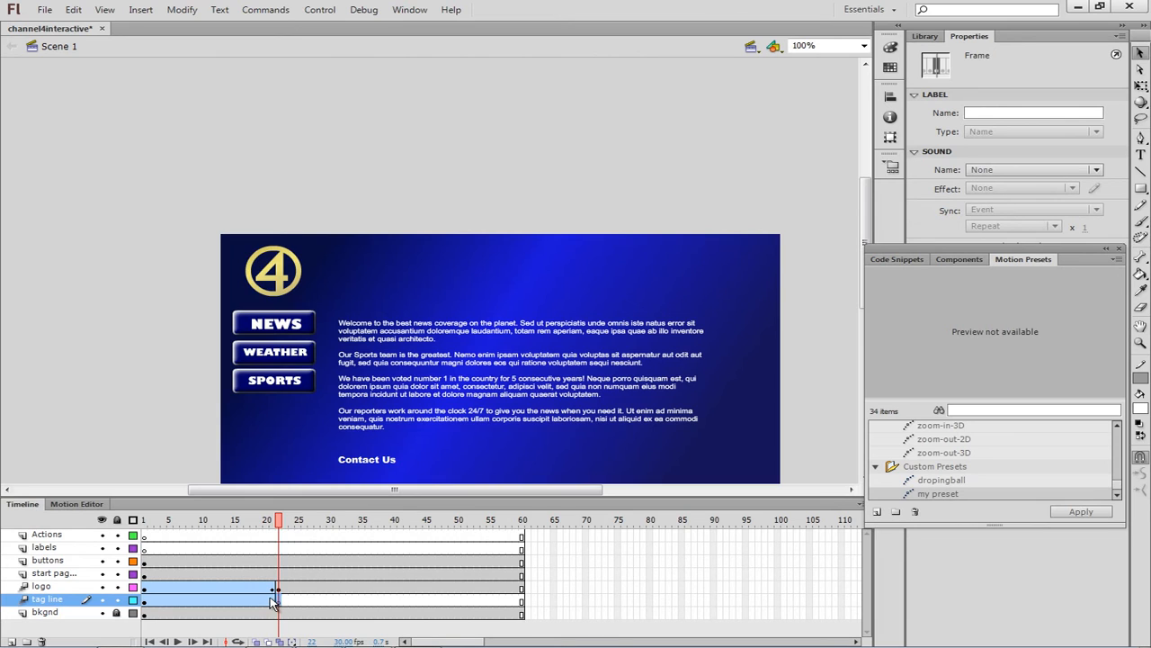
pyautogui.click(269, 601)
pyautogui.click(272, 601)
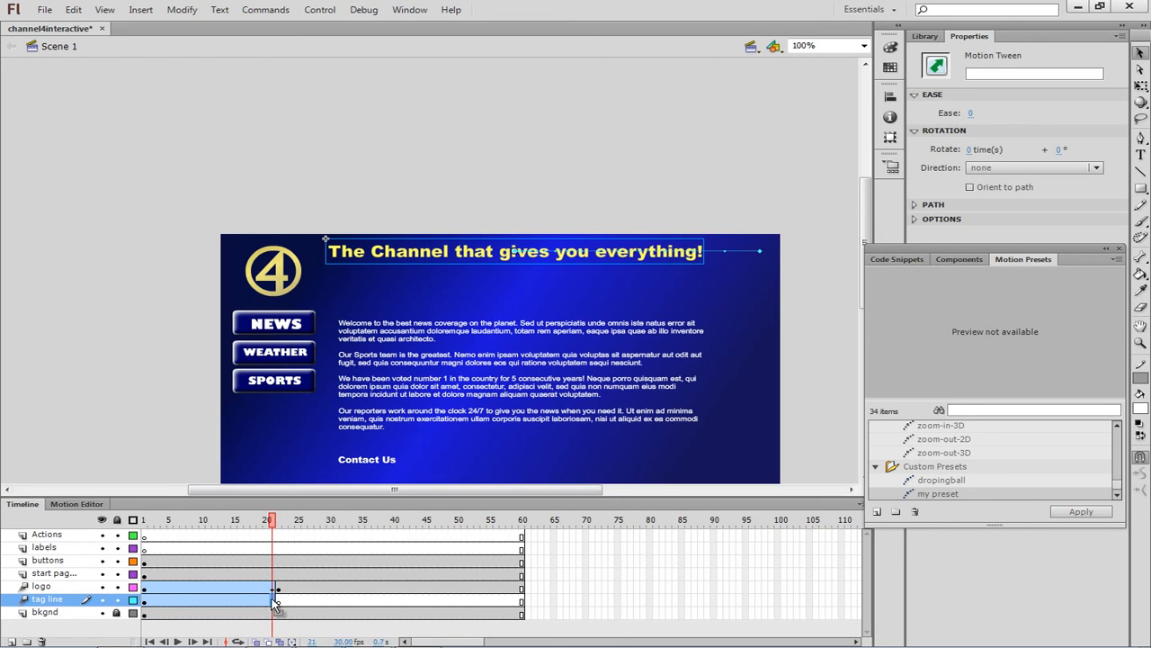
pyautogui.click(72, 9)
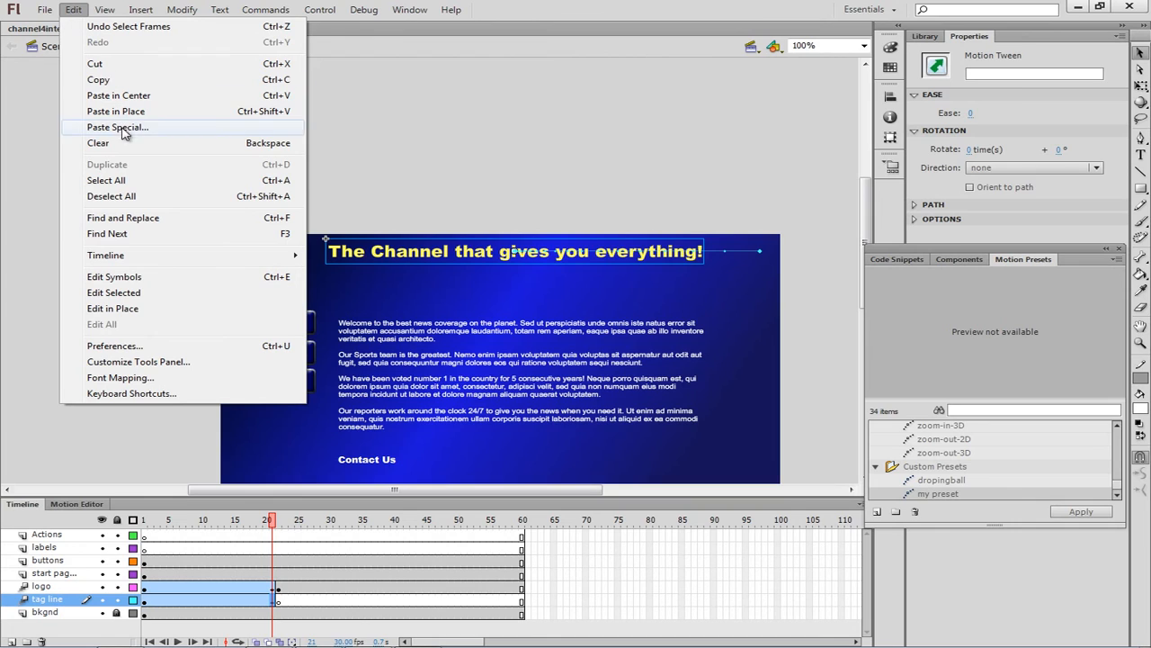
pyautogui.click(98, 80)
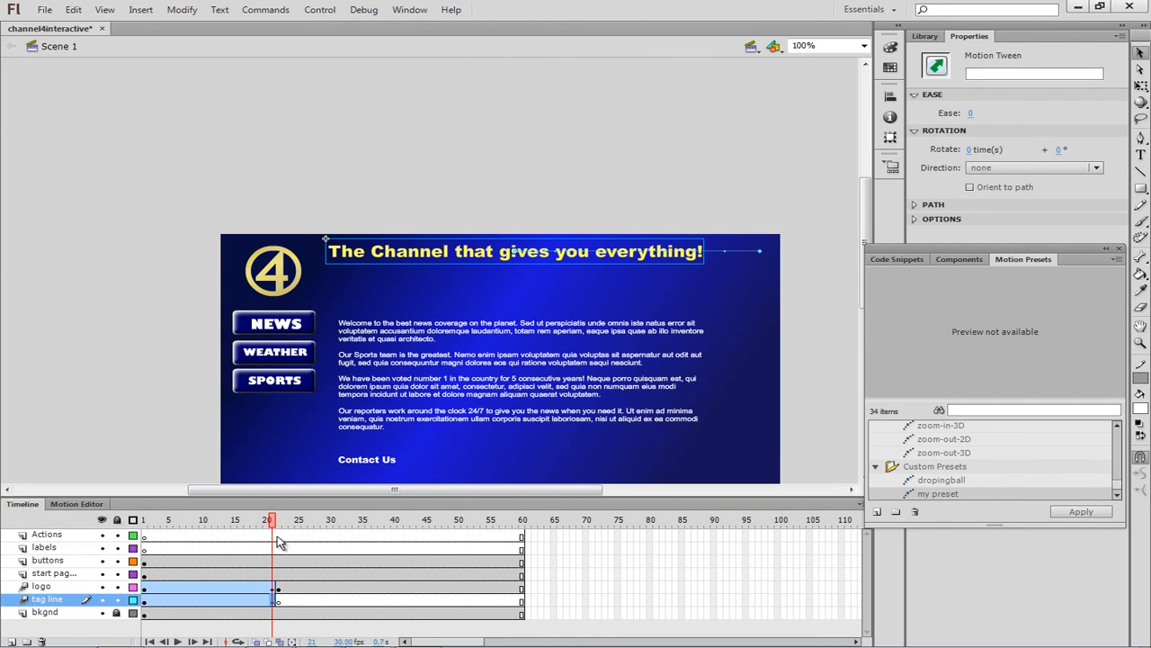
# Step: Paste the copied tag line in place at frame 22 of the tag line layer and scrub to frame 30 to check it
pyautogui.click(278, 601)
pyautogui.click(74, 10)
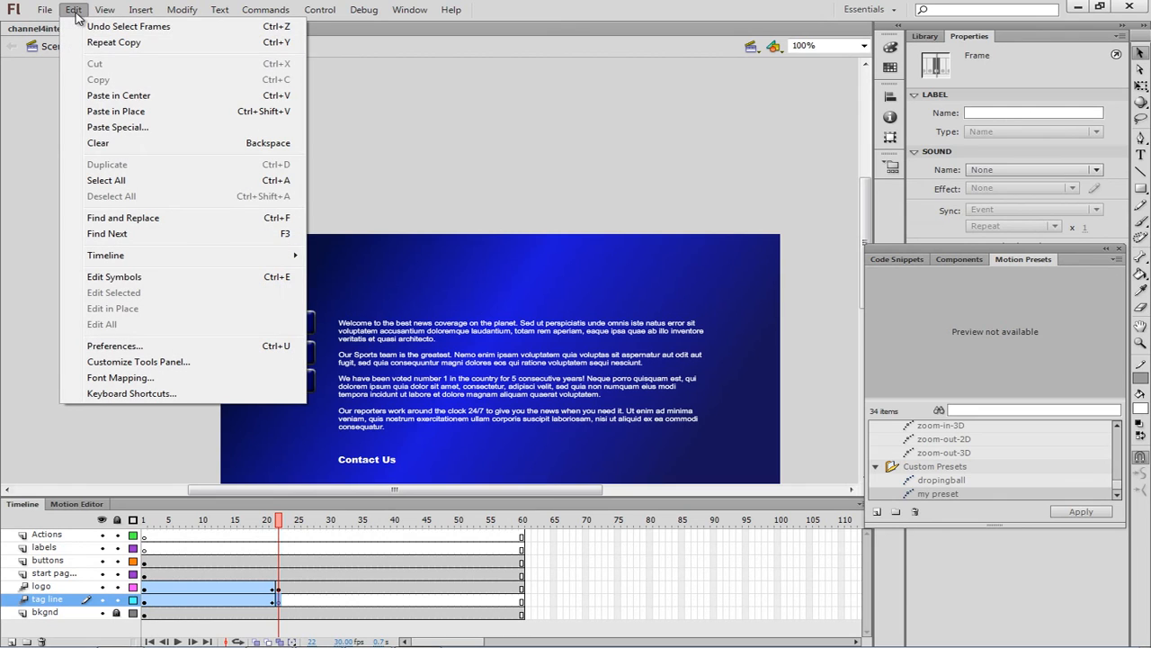
pyautogui.click(117, 111)
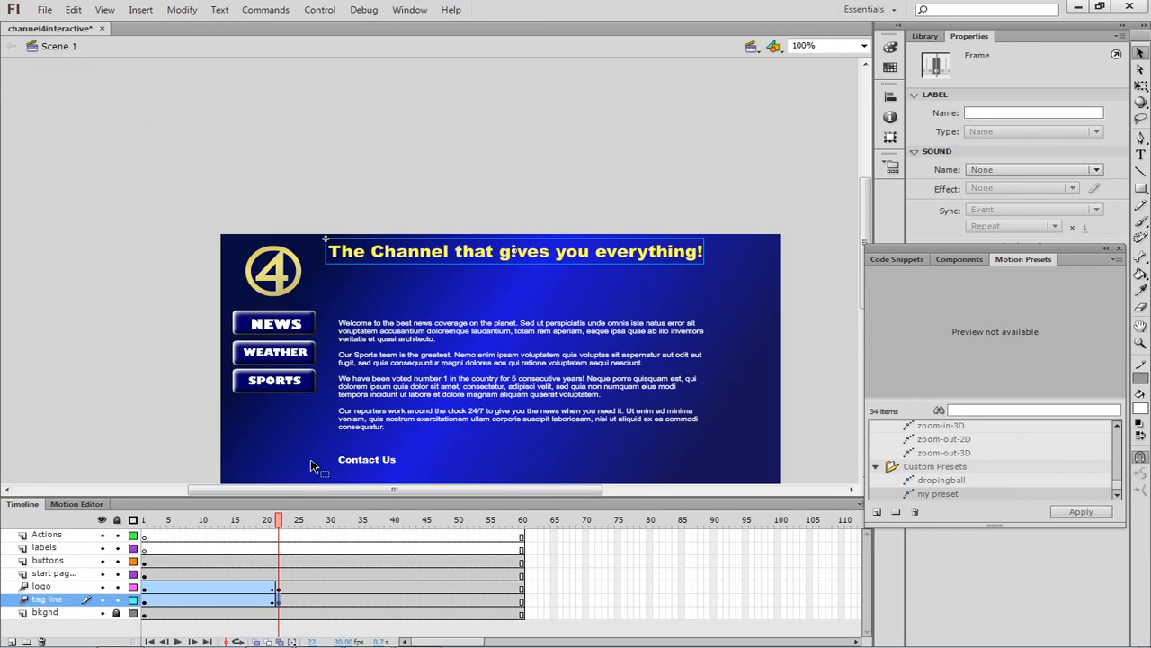
pyautogui.moveTo(279, 526); pyautogui.dragTo(332, 572)
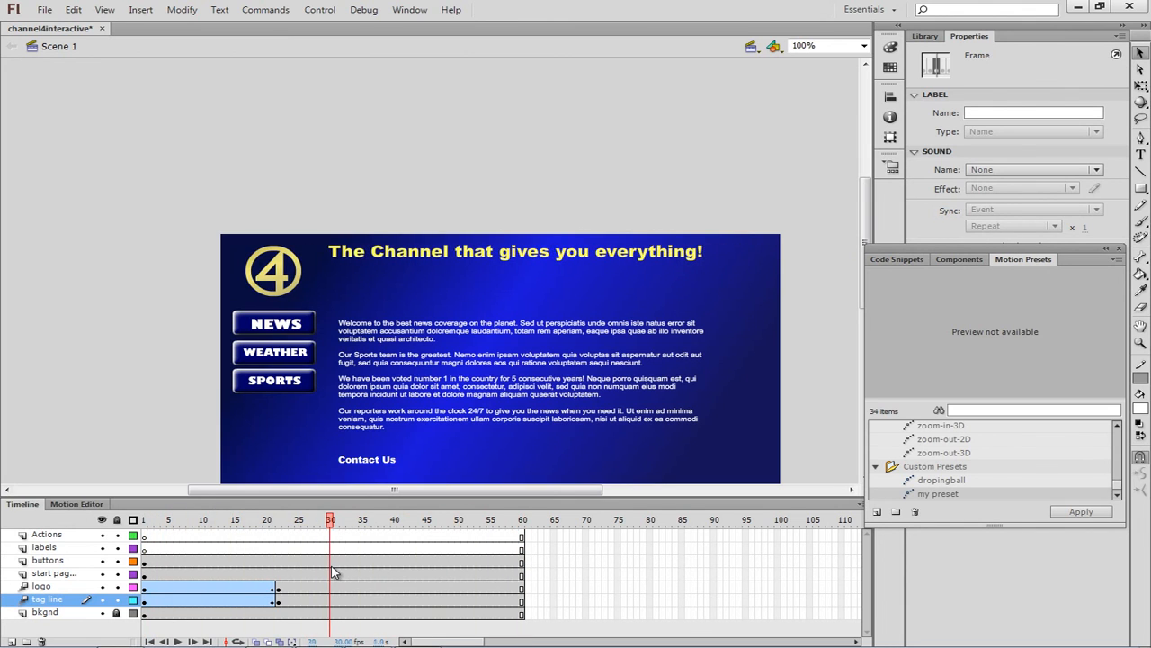
# Step: Compare the logo and tag line tweens around frames 15 to 18 and scrub on to frame 30
pyautogui.click(247, 590)
pyautogui.click(253, 600)
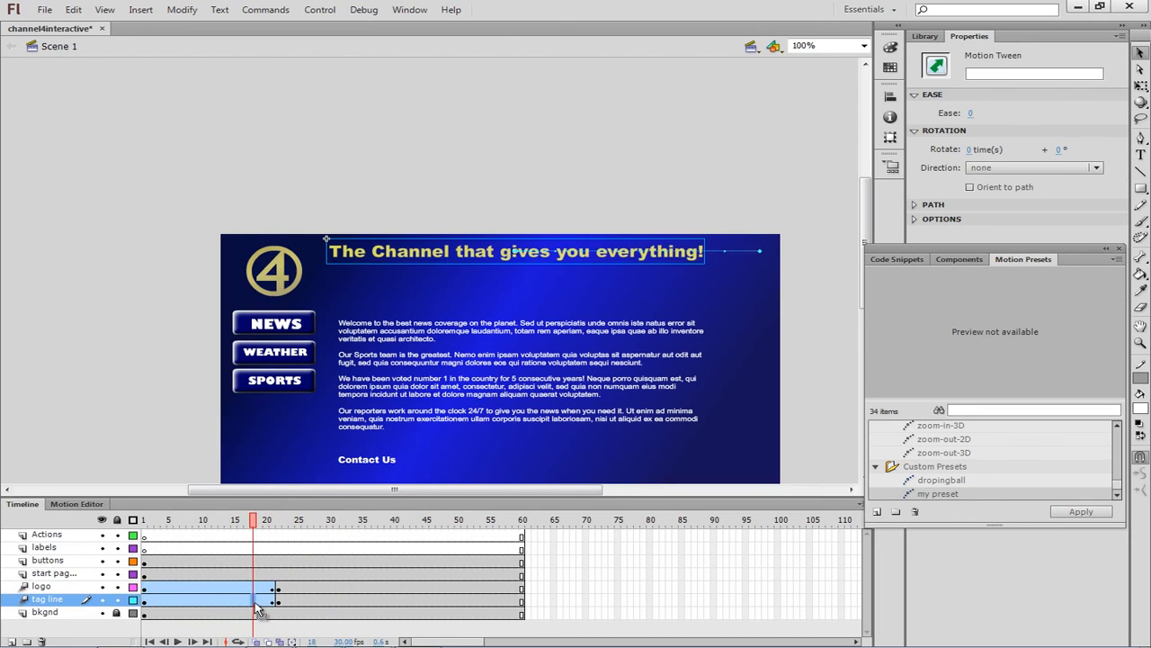
pyautogui.click(241, 589)
pyautogui.click(253, 600)
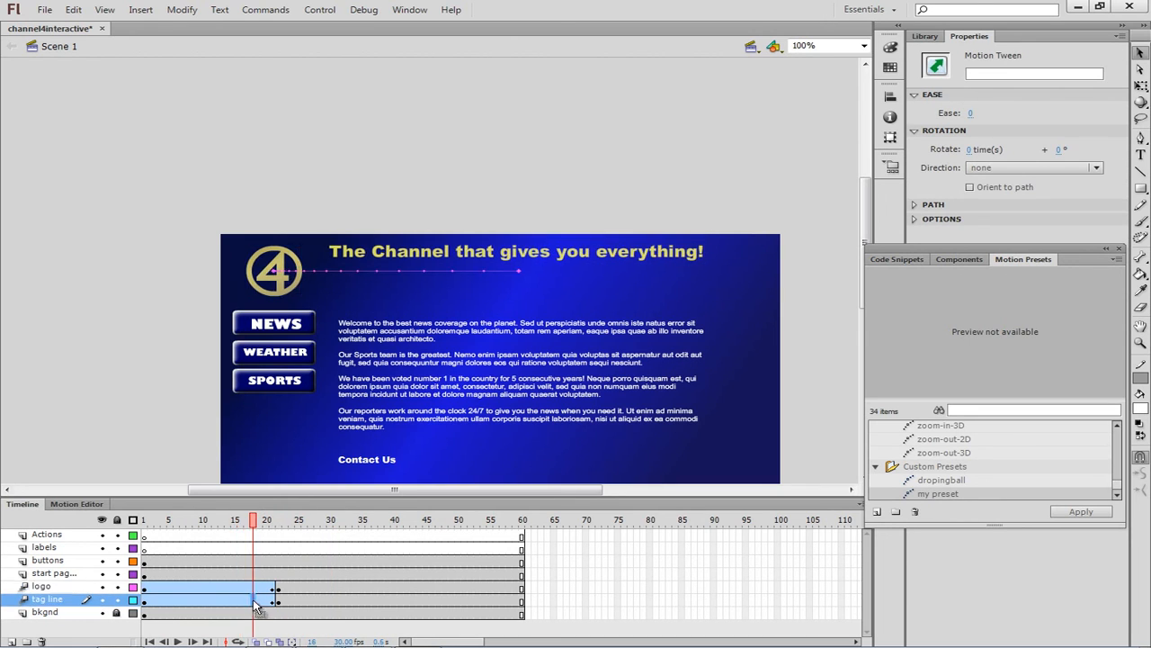
pyautogui.click(235, 587)
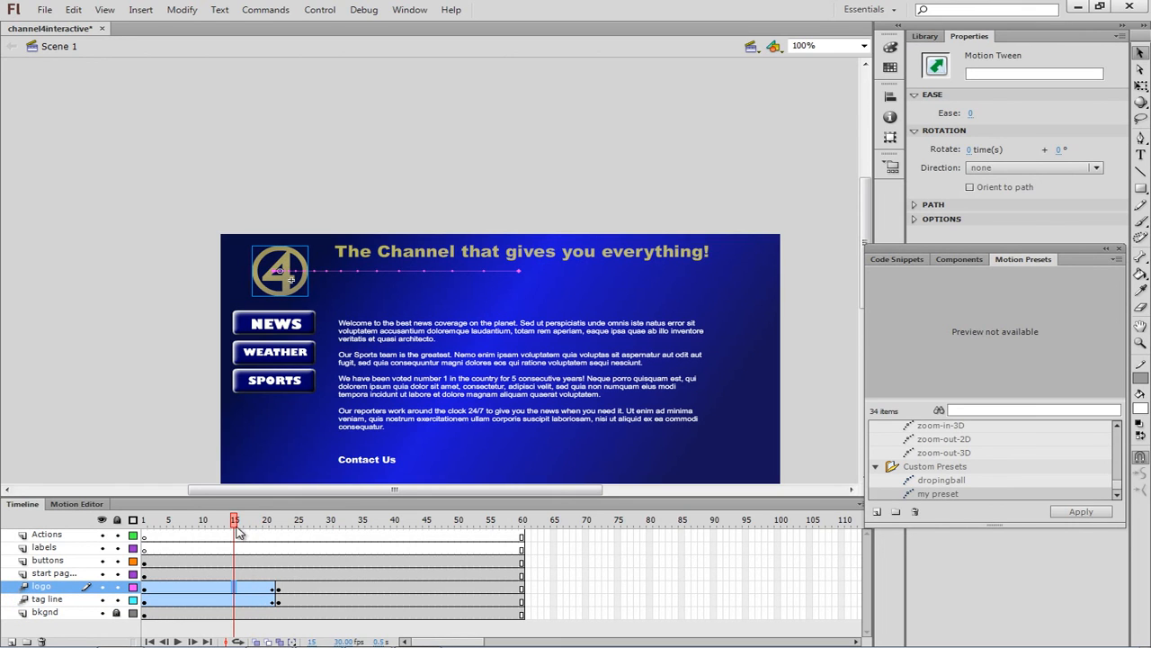
pyautogui.moveTo(234, 524); pyautogui.dragTo(332, 549)
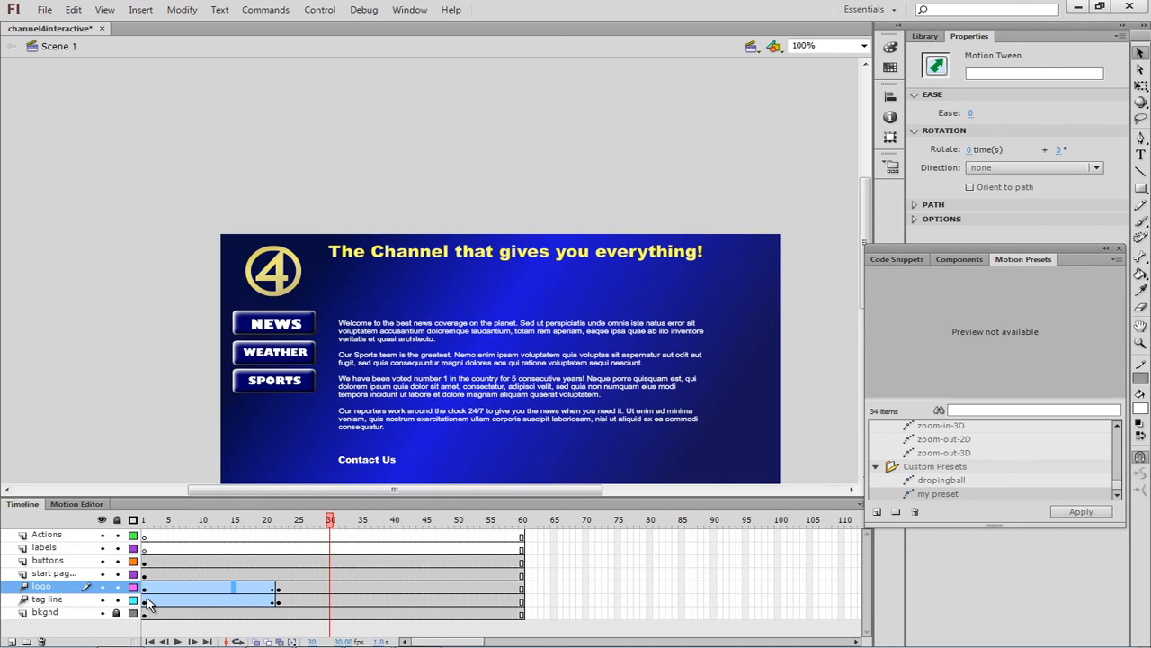
# Step: Try to delay the start of the tag line's tween to frame 6, and undo the change
pyautogui.click(146, 605)
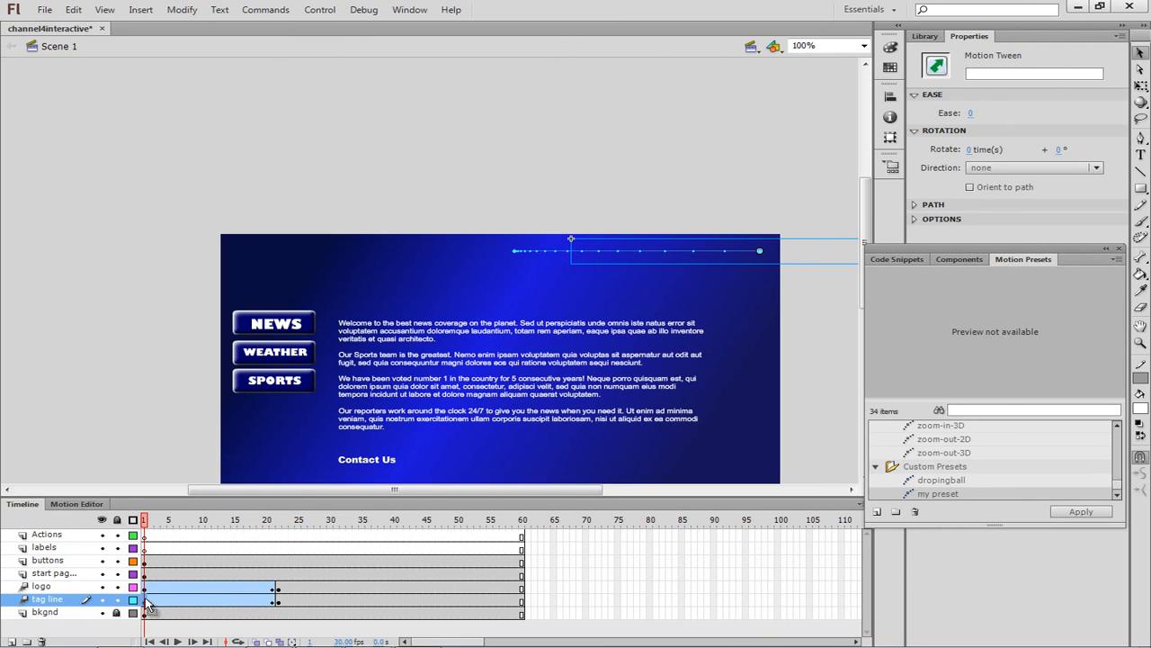
pyautogui.click(148, 601)
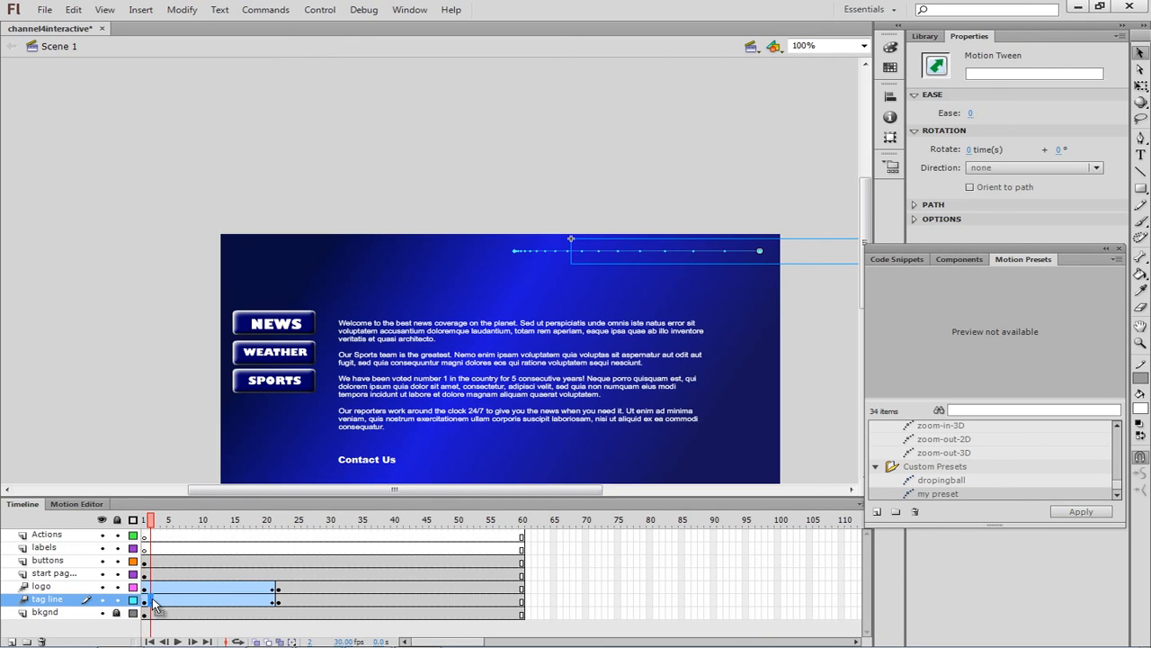
pyautogui.click(144, 601)
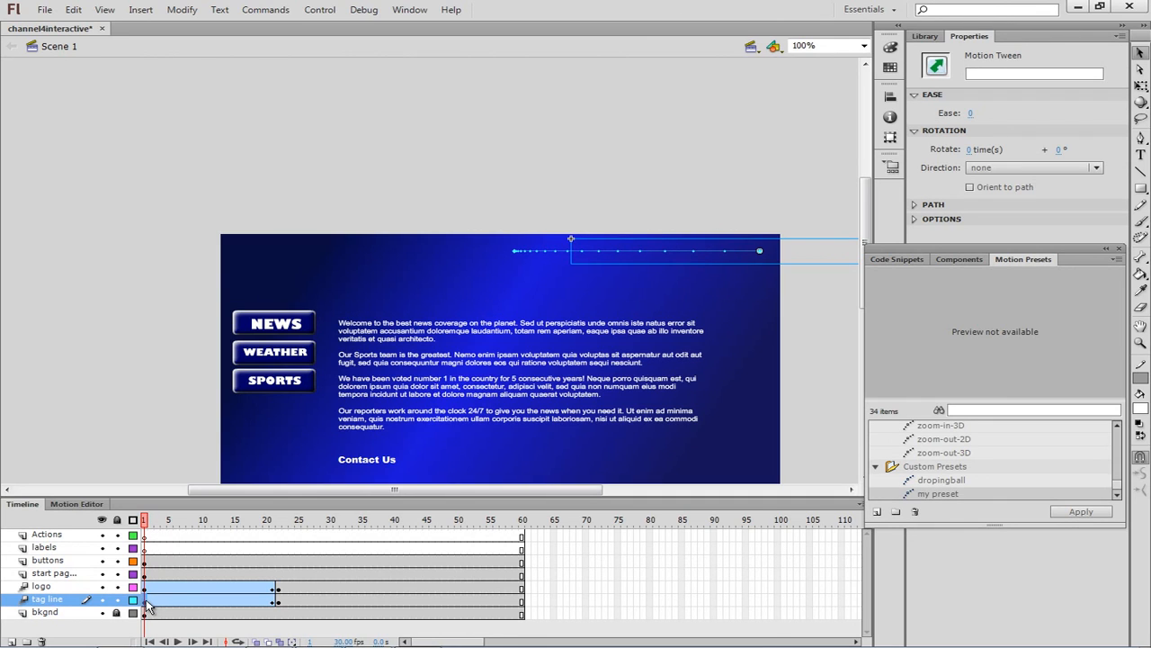
pyautogui.moveTo(144, 600); pyautogui.dragTo(175, 601)
pyautogui.click(176, 602)
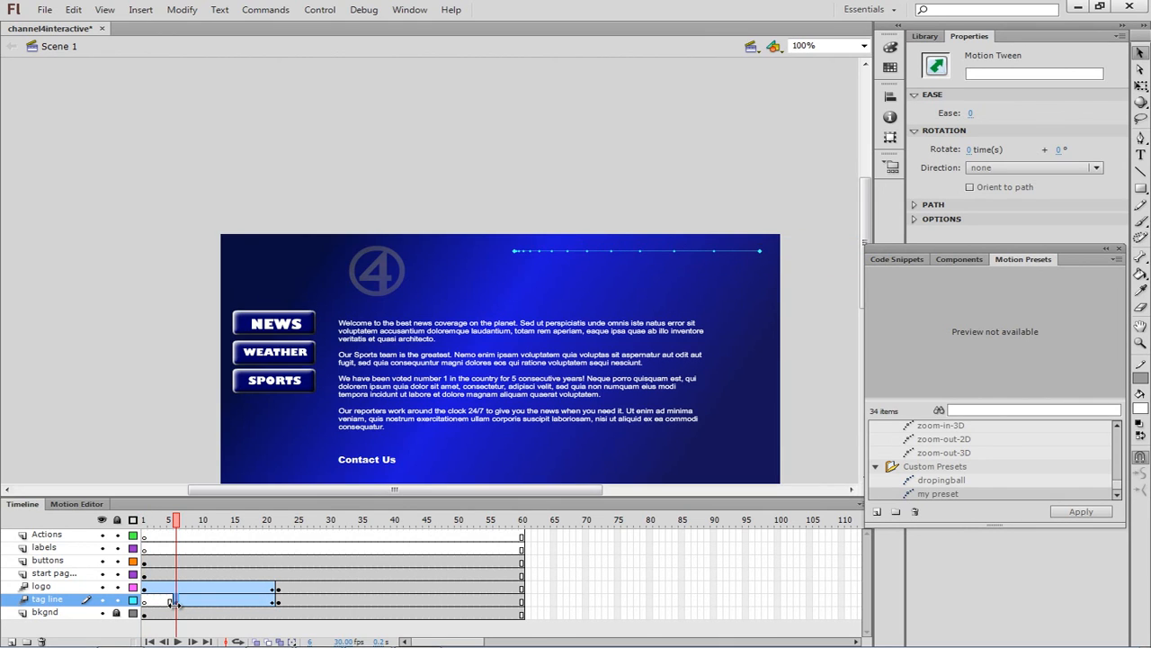
pyautogui.hotkey('ctrl', 'z')
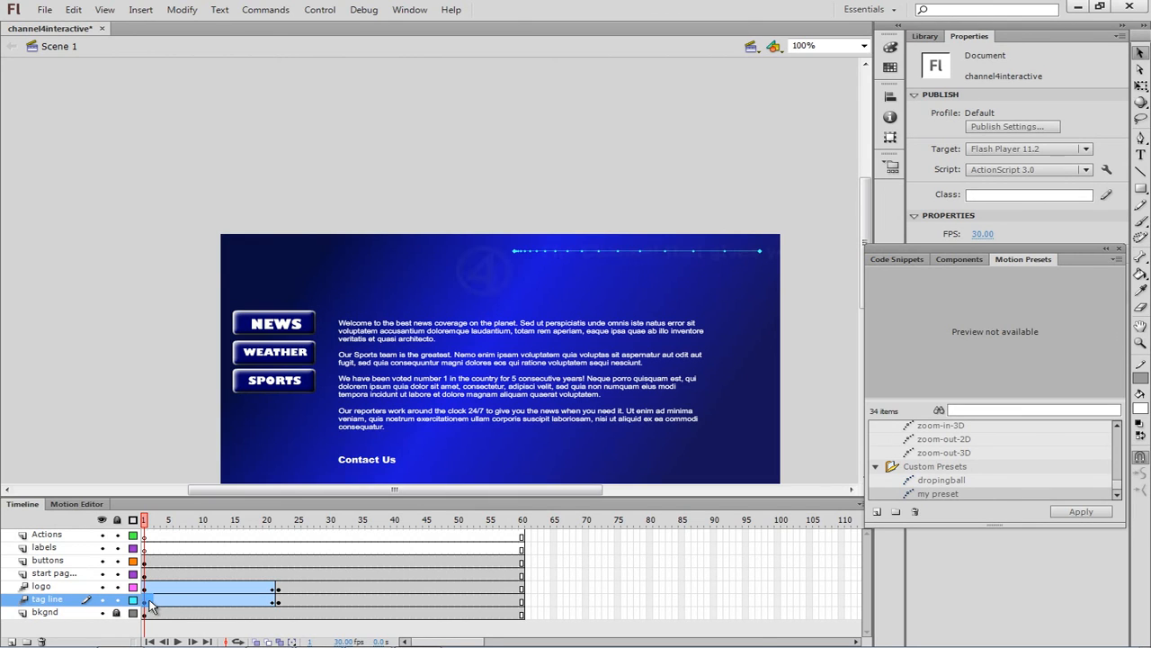
# Step: Try shifting only the tag line tween's first keyframe to frame 5, and undo the change
pyautogui.click(149, 605)
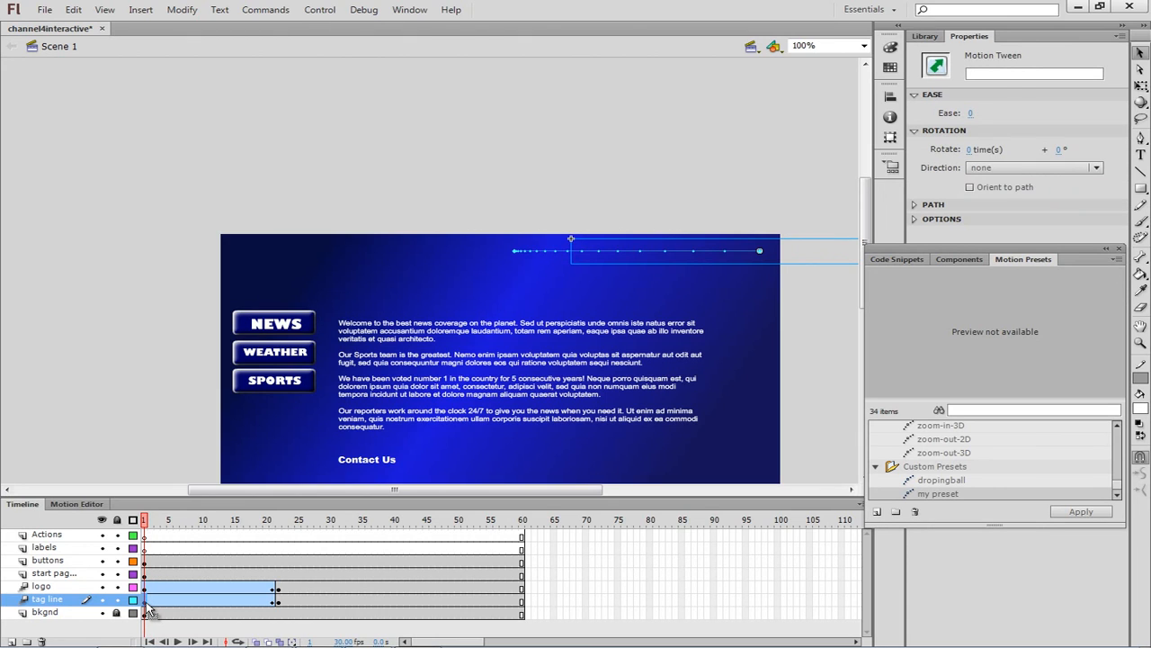
pyautogui.moveTo(147, 603); pyautogui.dragTo(152, 603)
pyautogui.click(170, 604)
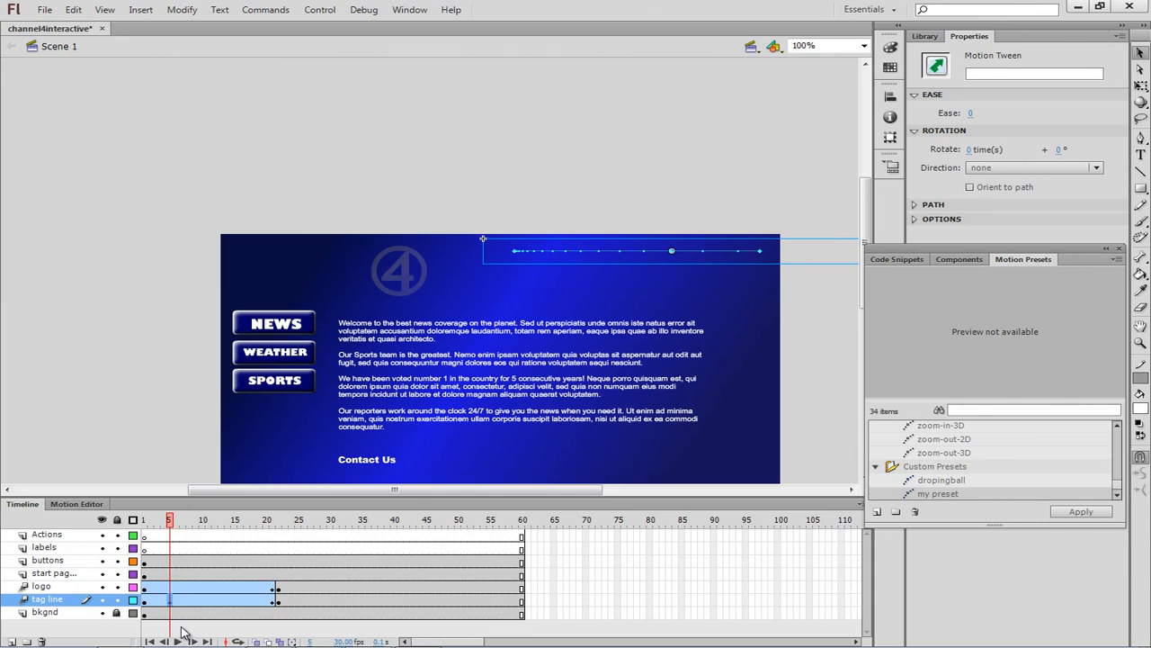
pyautogui.hotkey('ctrl', 'z')
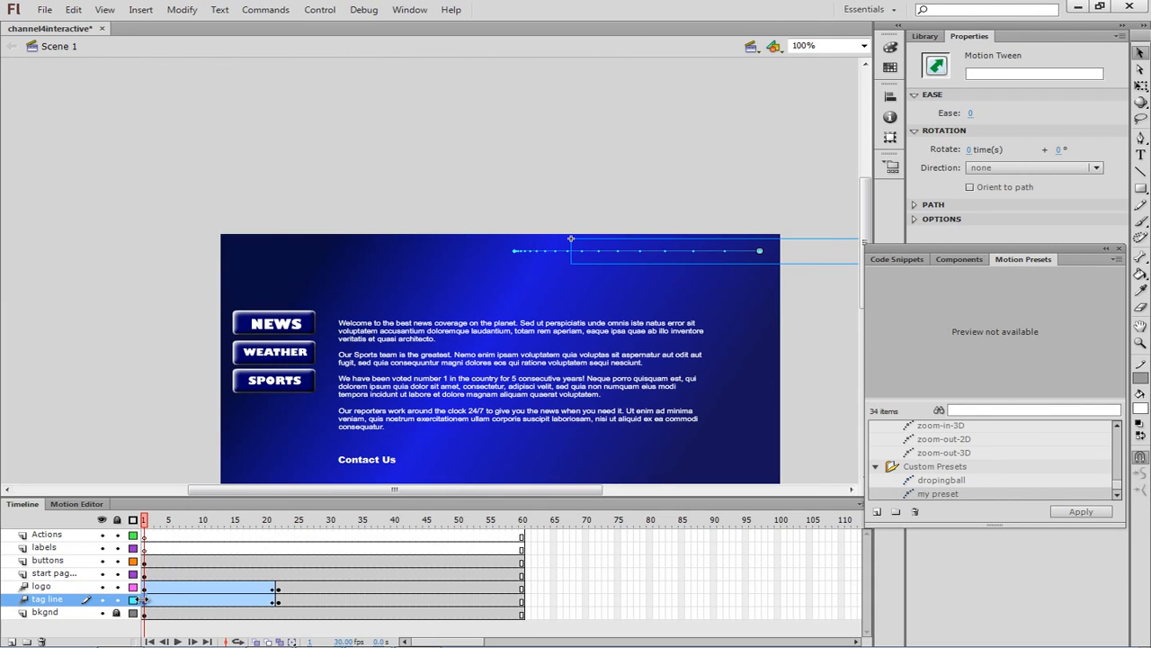
# Step: Start the tag line's tween at frame 5 and extend its end to frame 24, scrubbing the playhead to check the timing
pyautogui.click(144, 600)
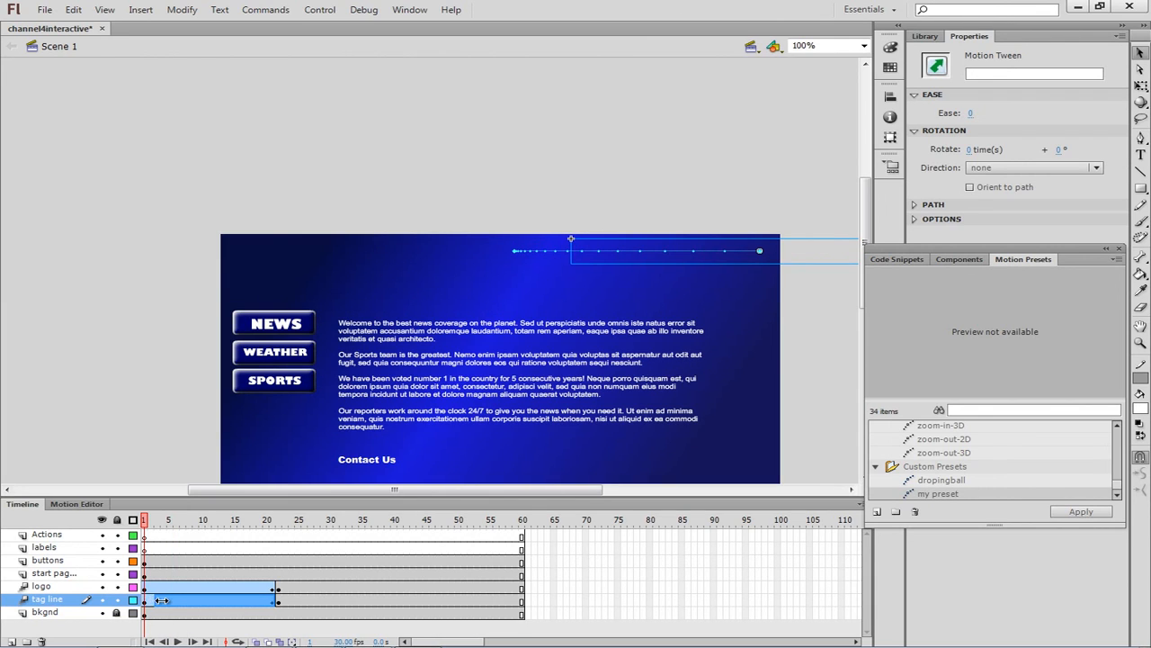
pyautogui.click(170, 605)
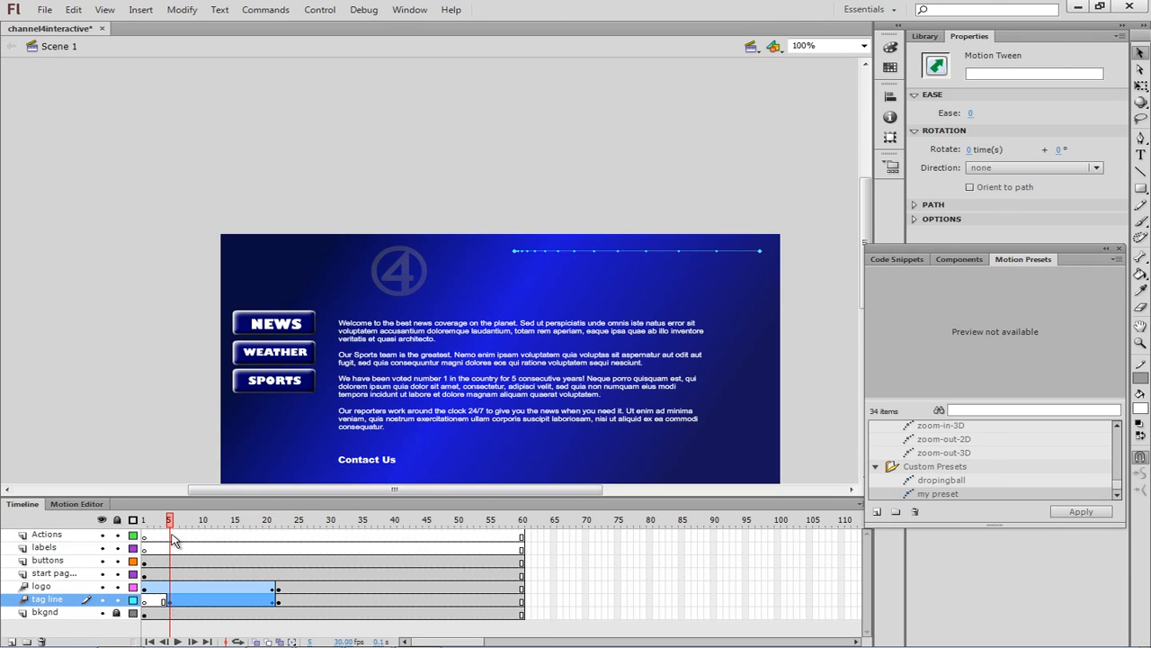
pyautogui.moveTo(174, 529); pyautogui.dragTo(149, 585)
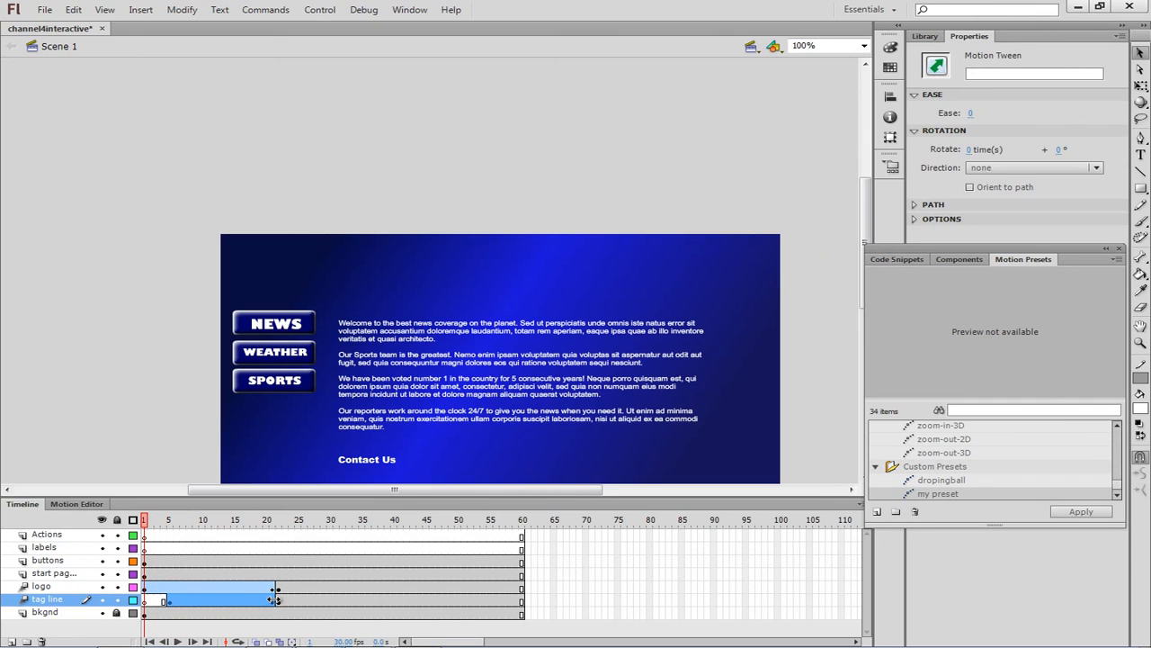
pyautogui.moveTo(275, 600); pyautogui.dragTo(297, 600)
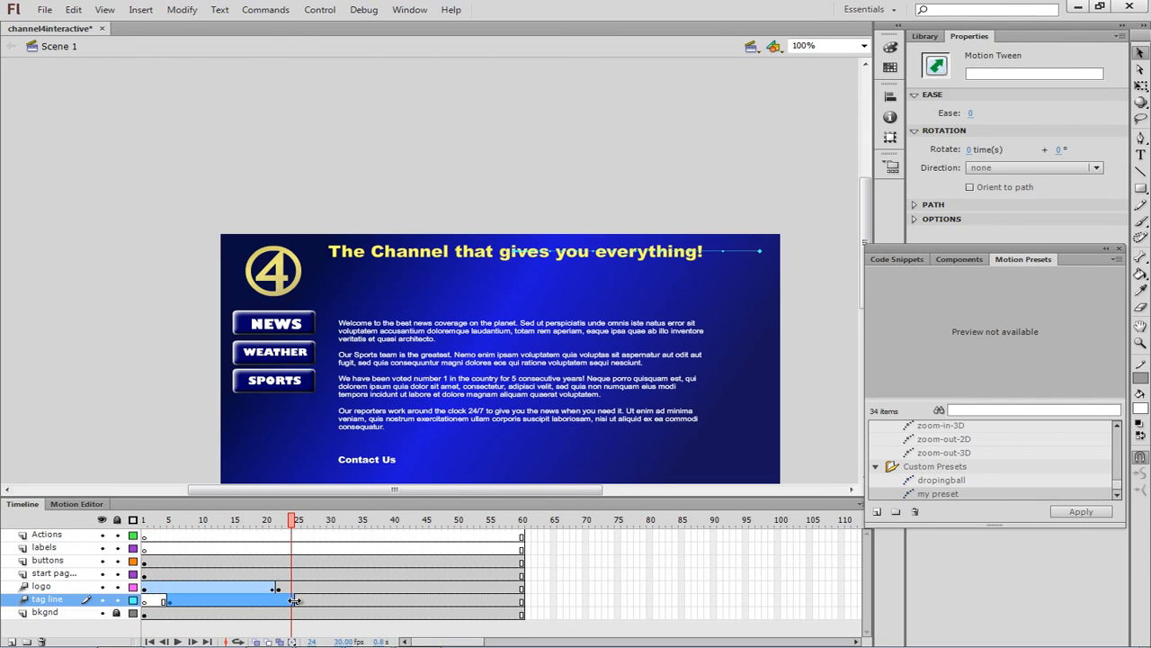
pyautogui.moveTo(285, 526)
pyautogui.mouseDown()
pyautogui.moveTo(143, 528)
pyautogui.moveTo(299, 538)
pyautogui.mouseUp()
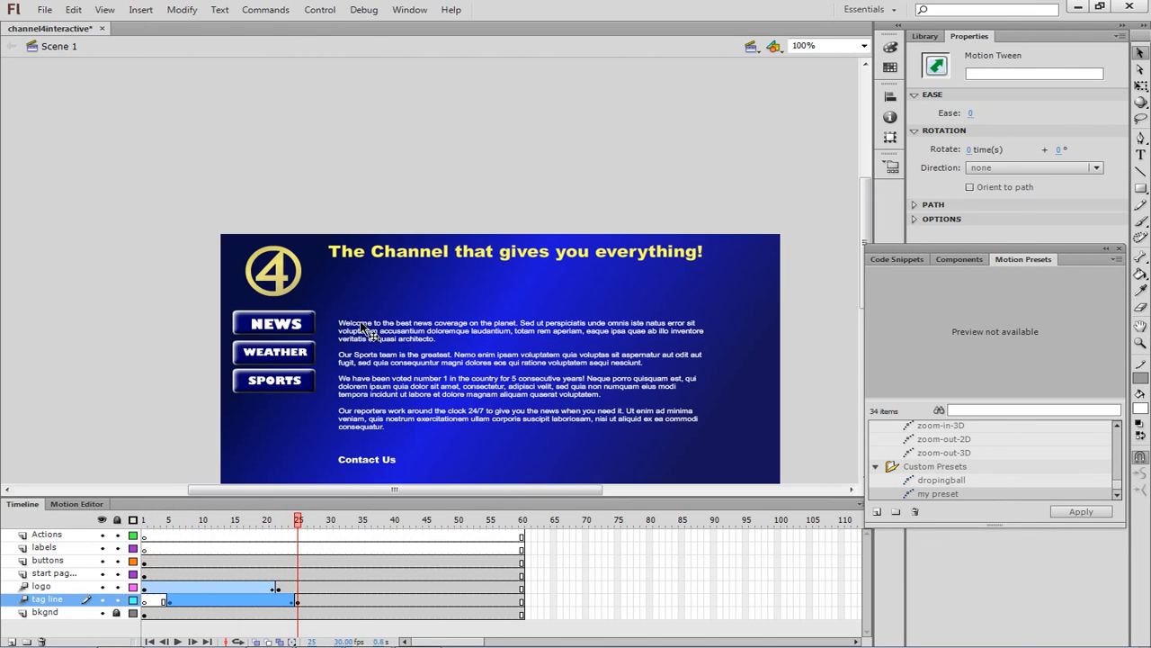